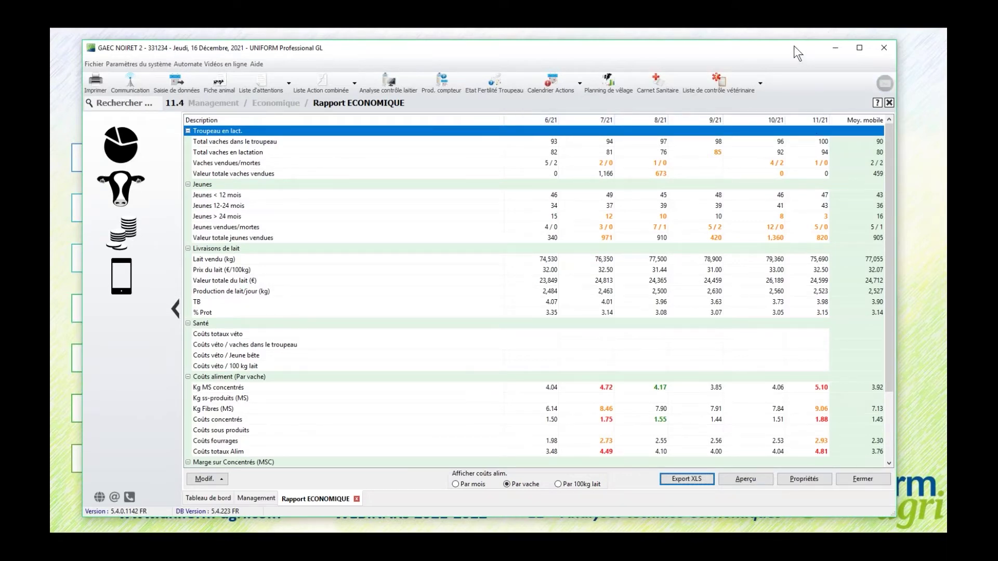
Examine the Livraisons de lait section and the Coûts totaux véto row of the economic report
left_click_drag(794, 46, 771, 36)
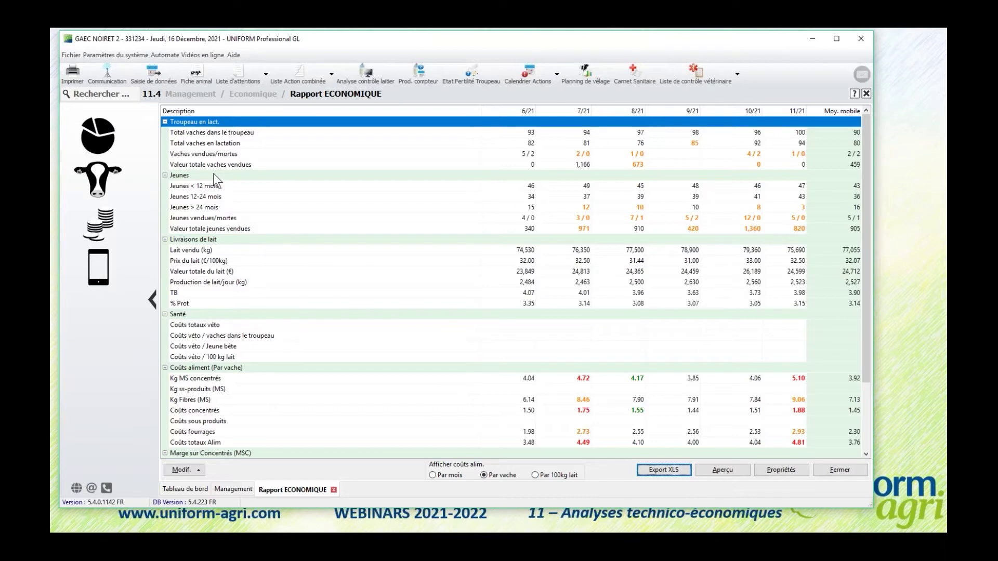
left_click(199, 240)
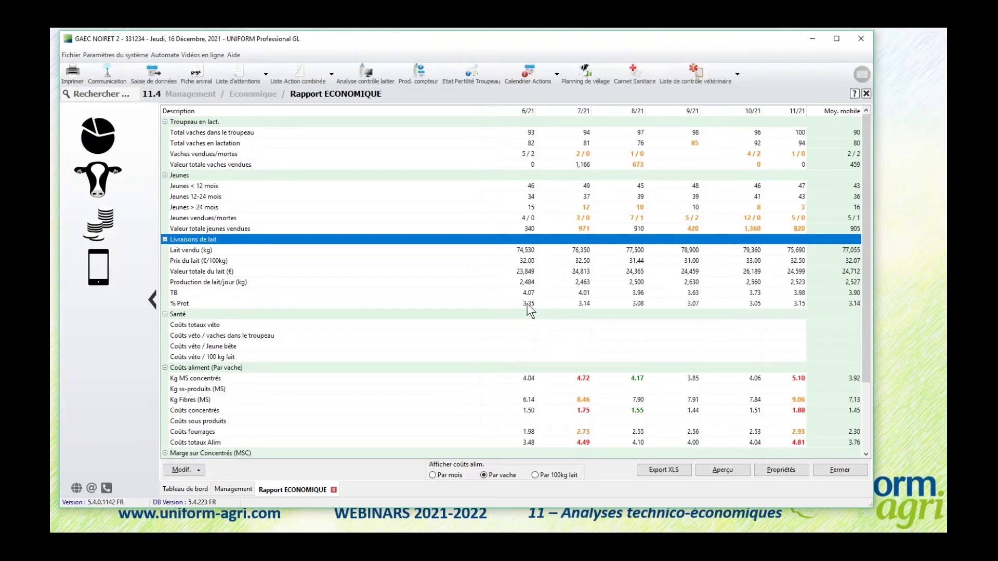
left_click(184, 326)
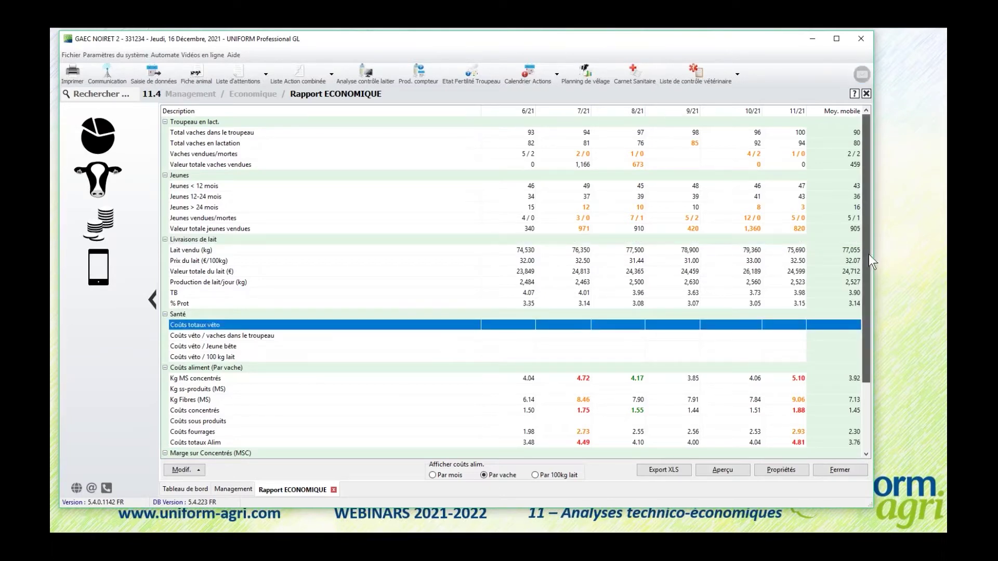
In the June 2021 figures, set the monthly vet visit costs to 236 € for herd cows and 460 € for young stock
left_click_drag(868, 258, 868, 333)
left_click(186, 469)
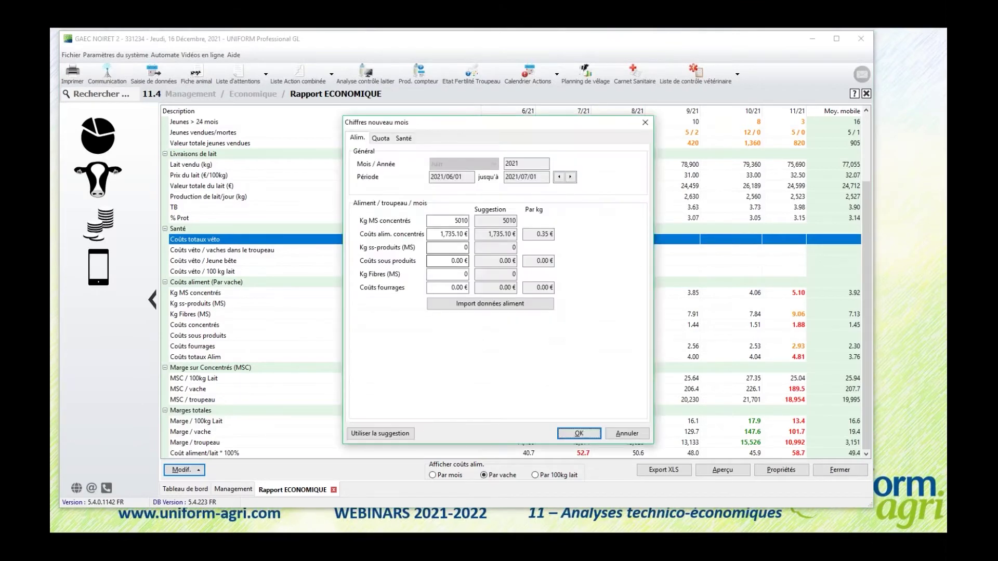
left_click(383, 138)
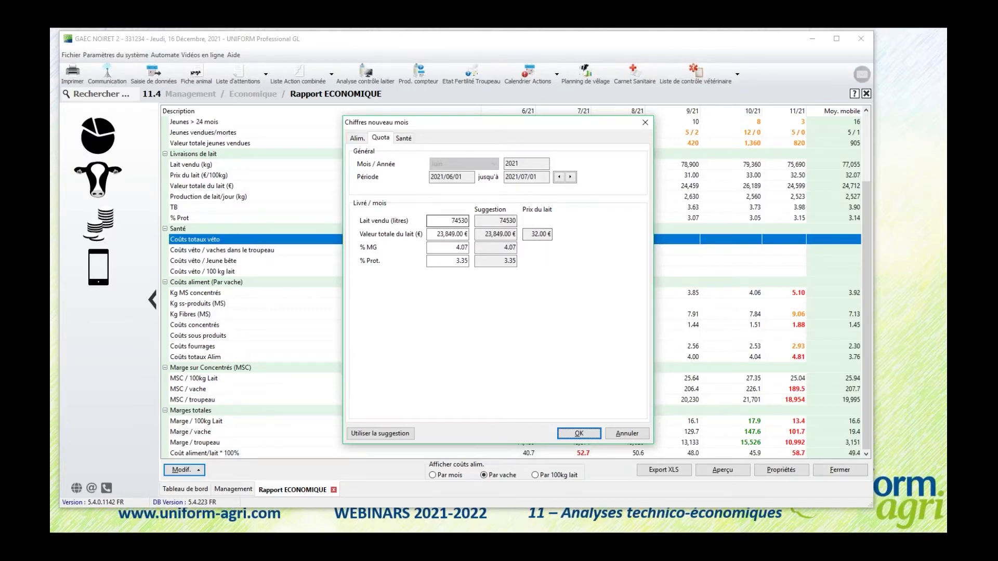
left_click(396, 138)
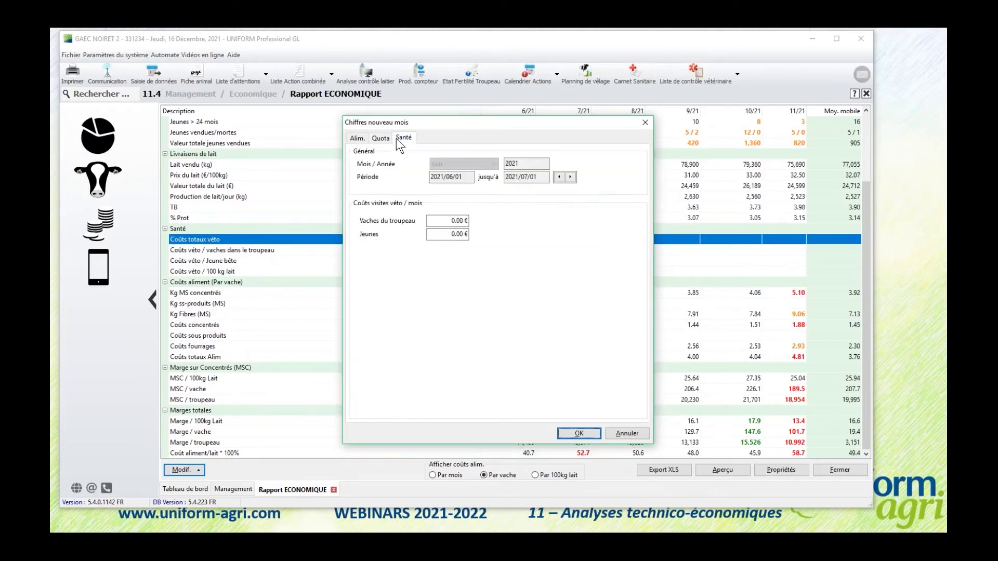
left_click(447, 220)
type("236")
key("Tab")
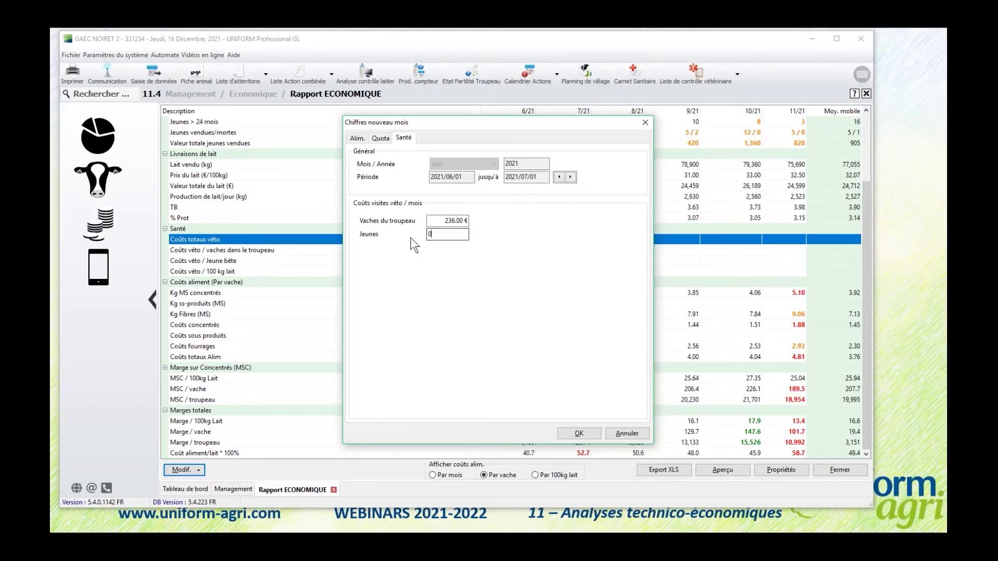
type("460")
left_click(580, 435)
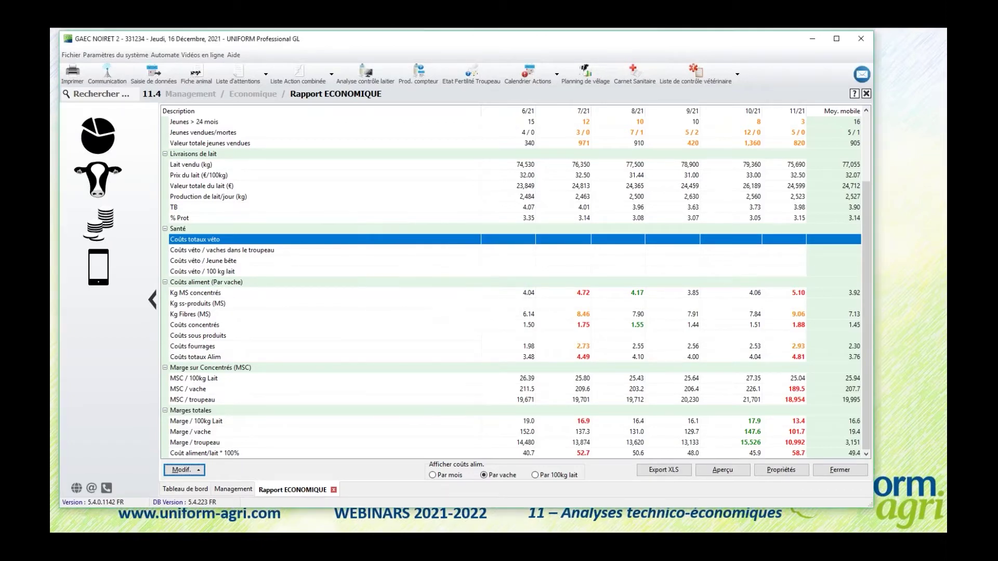
Examine the June 2021 veterinary costs per cow, young animal and 100 kg of milk, plus the total margins and feed-cost-to-milk ratio
scroll(517, 339, "up", 3)
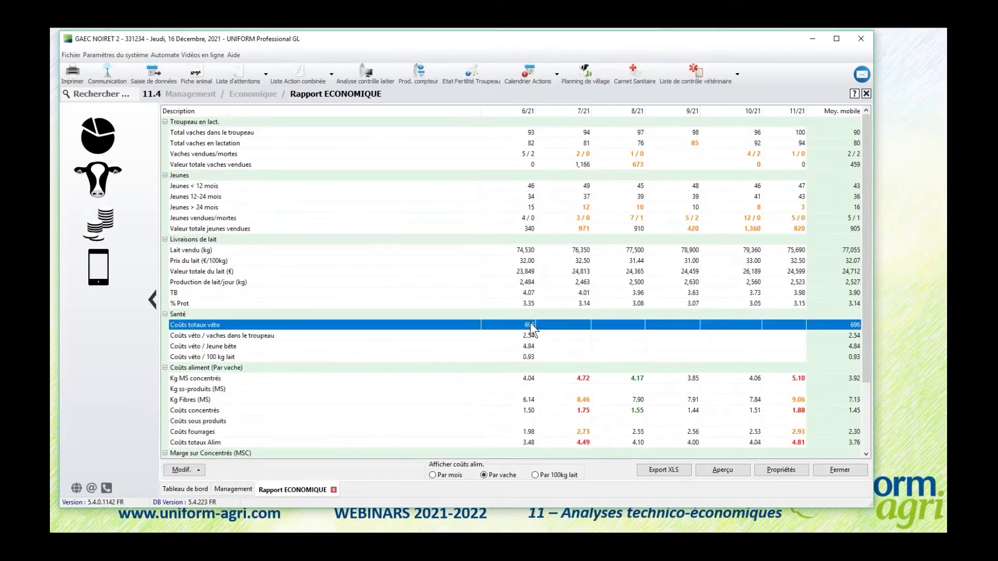
scroll(868, 263, "down", 3)
left_click(529, 261)
left_click(530, 271)
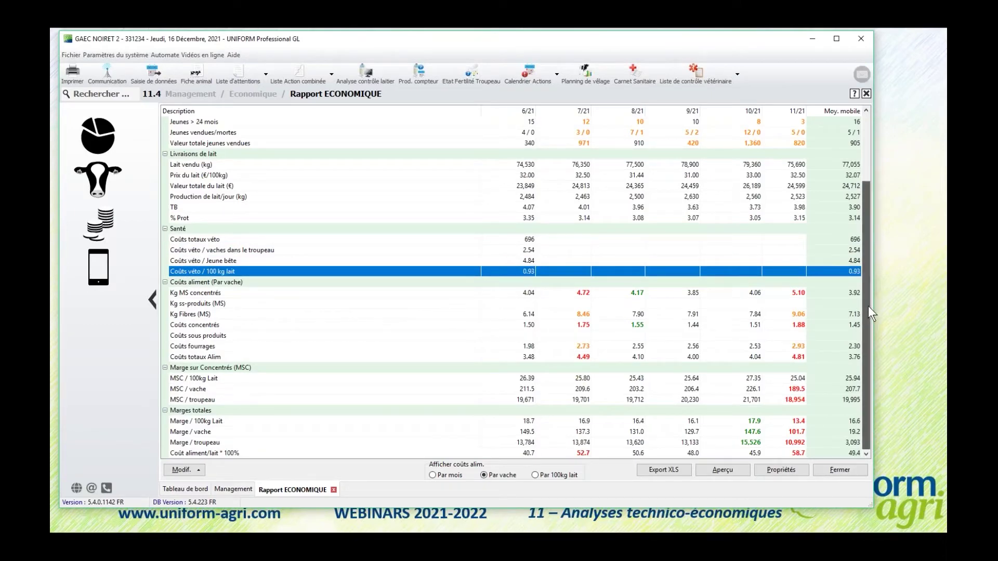
scroll(866, 263, "up", 1)
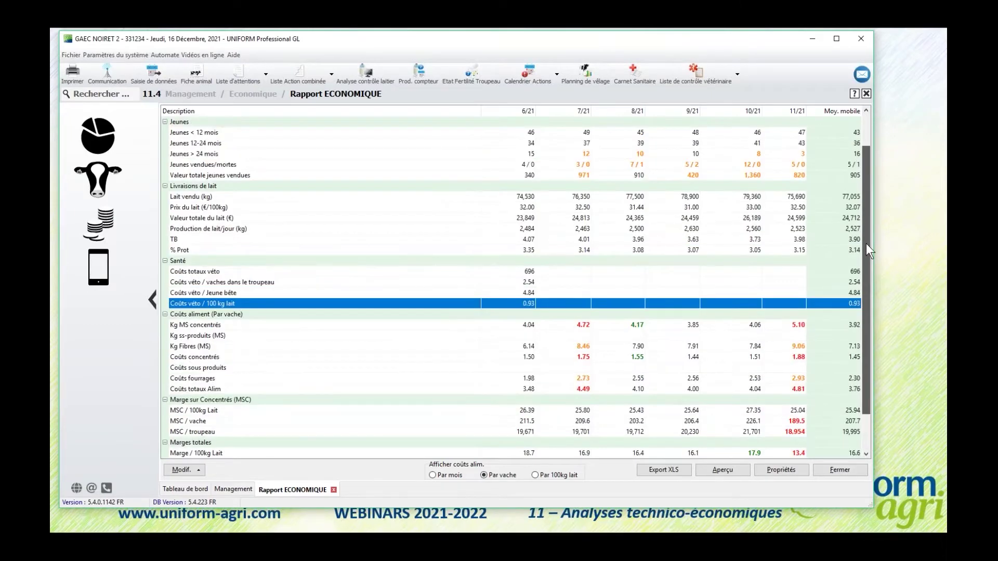
scroll(866, 243, "up", 2)
scroll(863, 225, "down", 2)
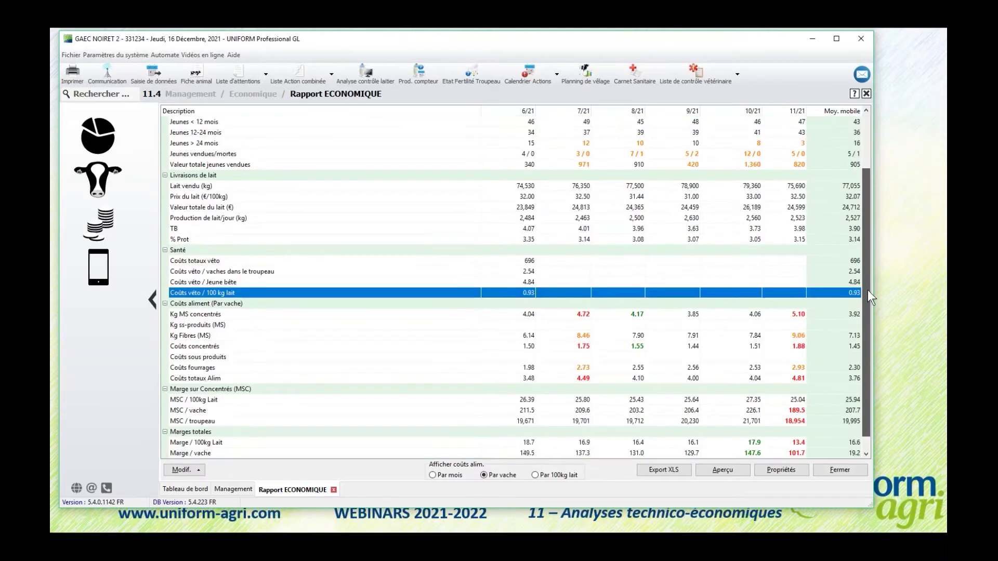
scroll(868, 290, "down", 1)
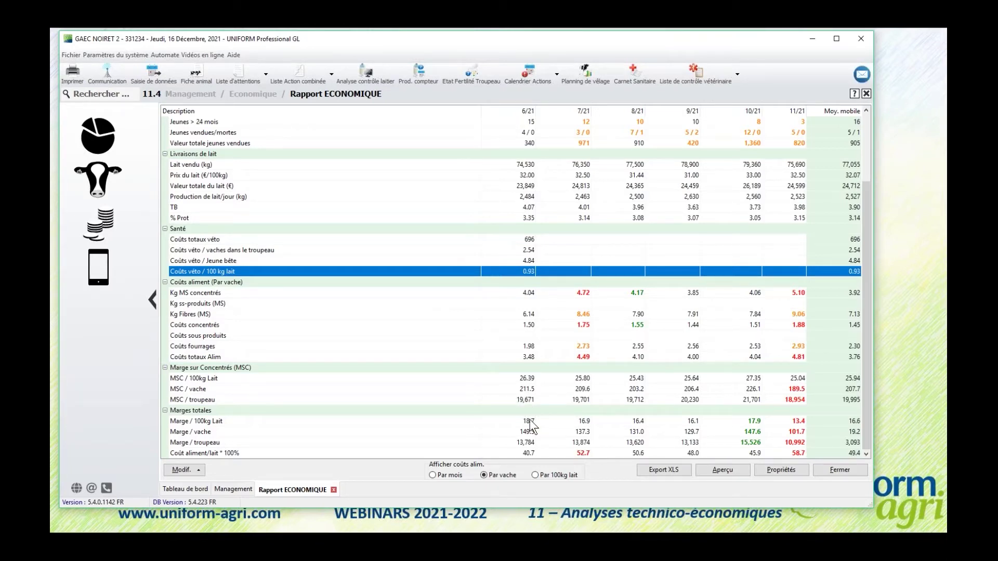
left_click(529, 454)
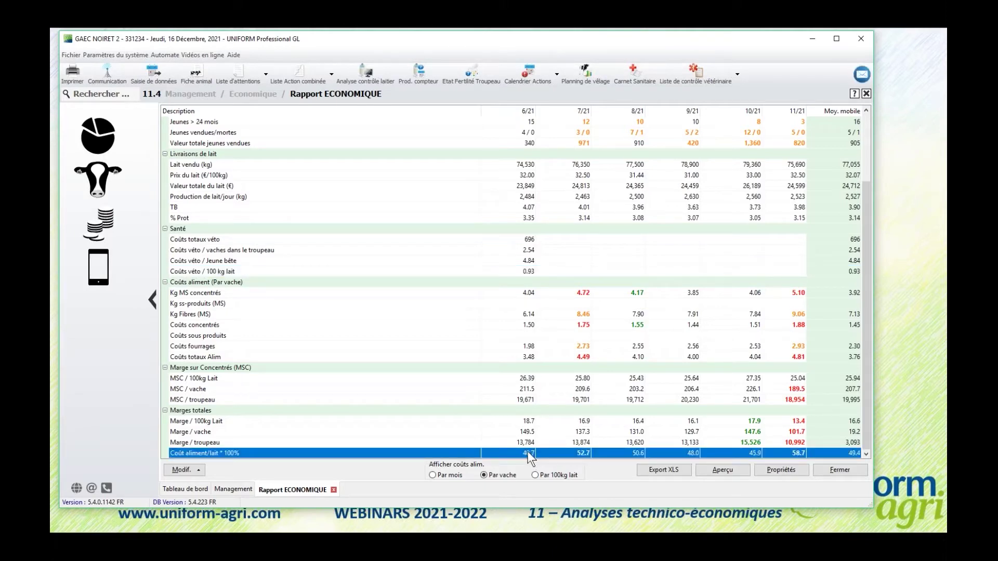
Display the report's feed costs per 100 kg of milk
left_click(219, 282)
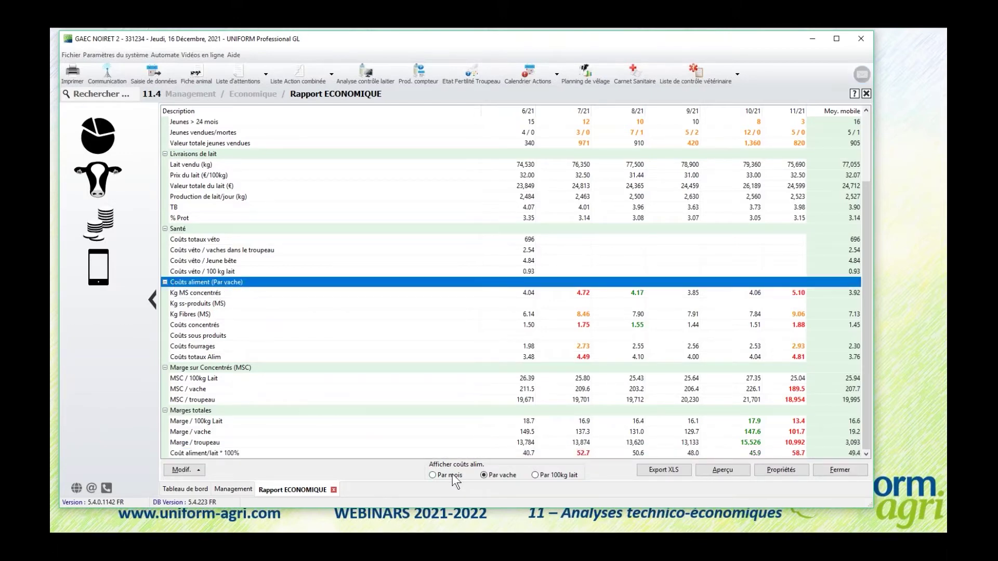
left_click(541, 477)
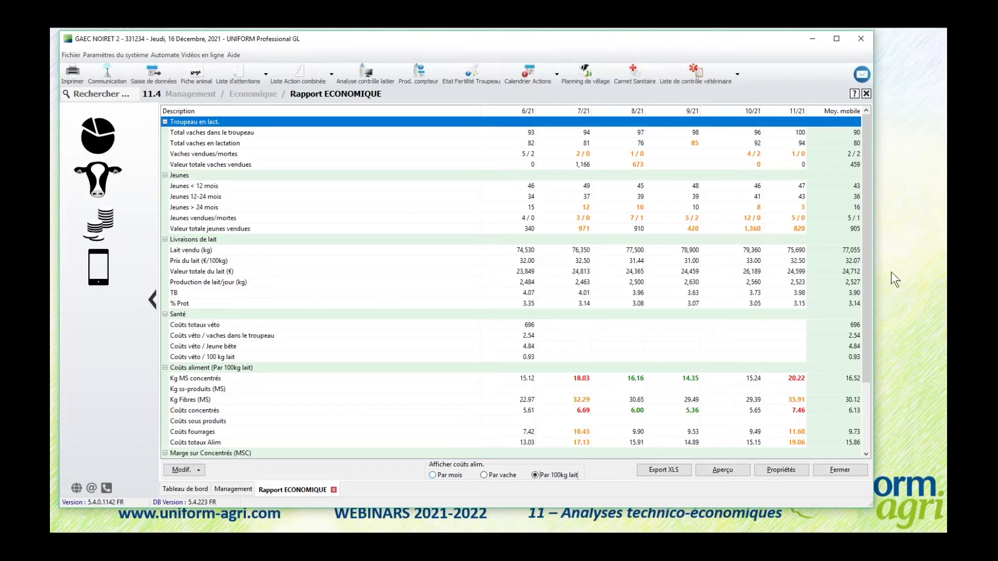
scroll(870, 300, "down", 3)
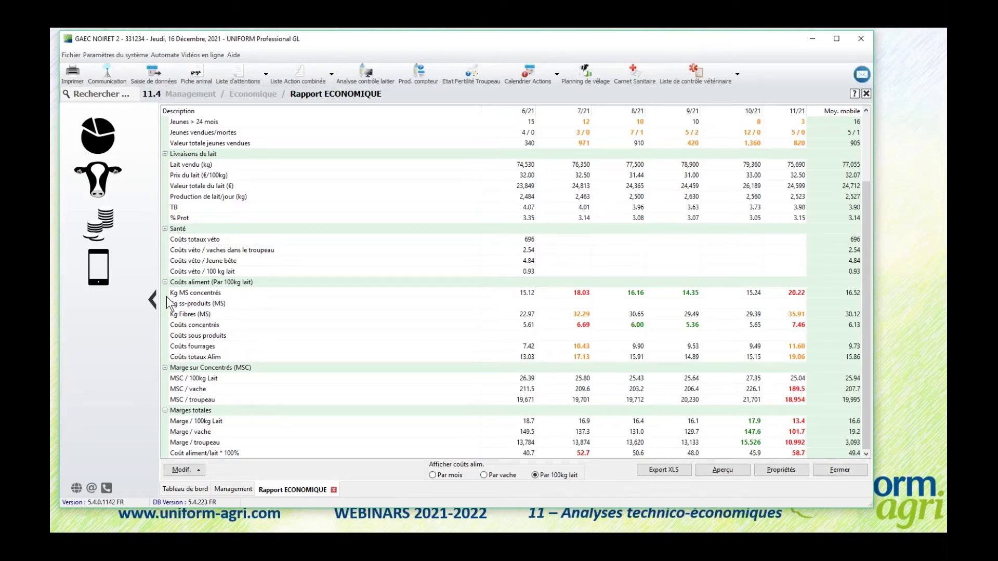
Look over the months offered for editing and the report's period, tolerance and calculation properties, leaving the properties unsaved
left_click(186, 464)
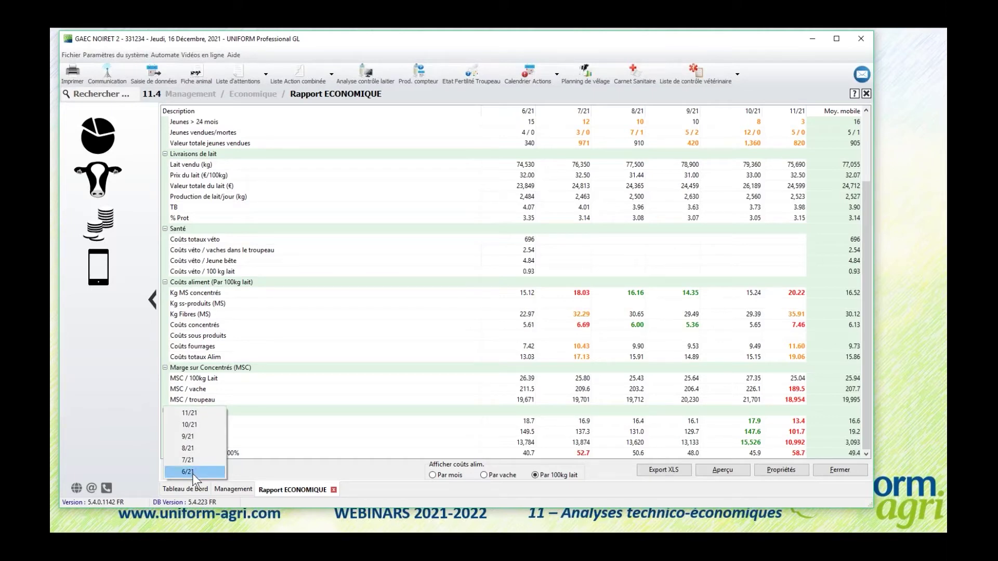
left_click(196, 415)
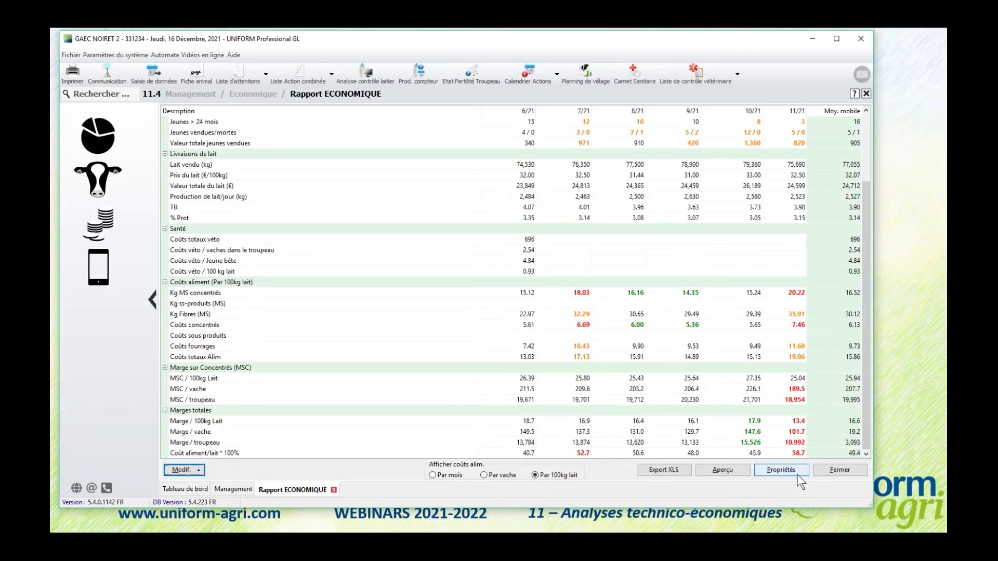
left_click(796, 470)
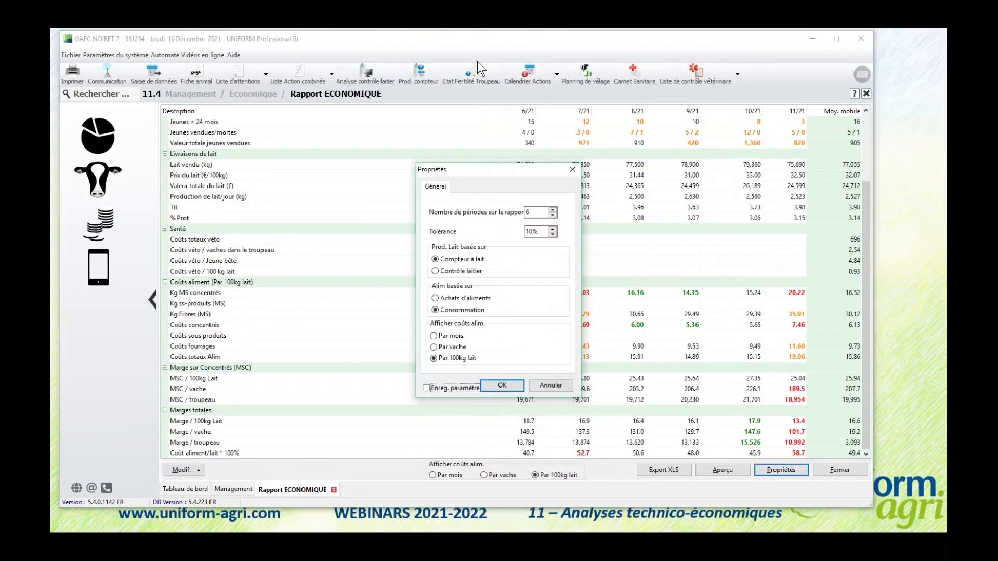
left_click(543, 231)
key("BackSpace")
left_click(561, 387)
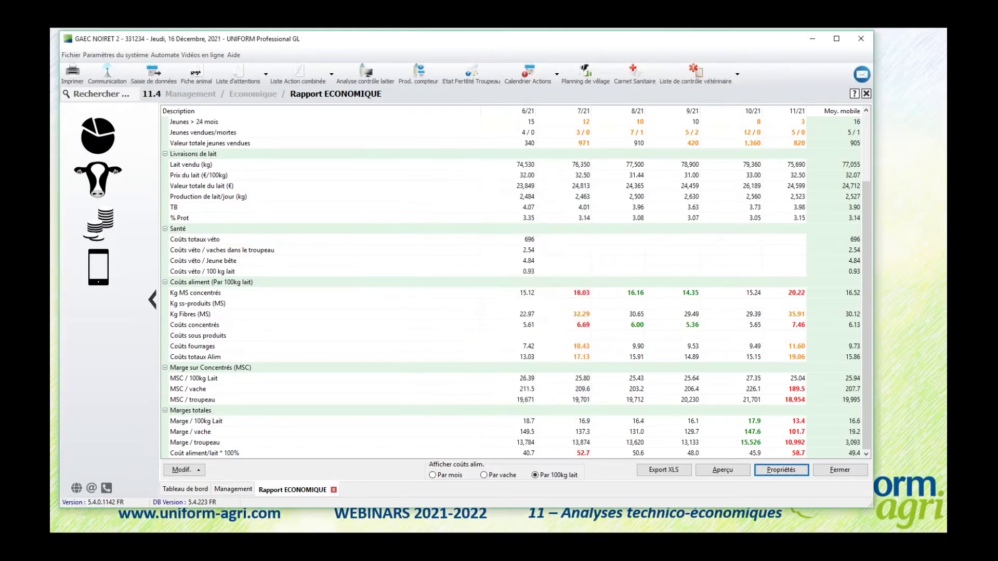
Close the economic report
left_click(868, 299)
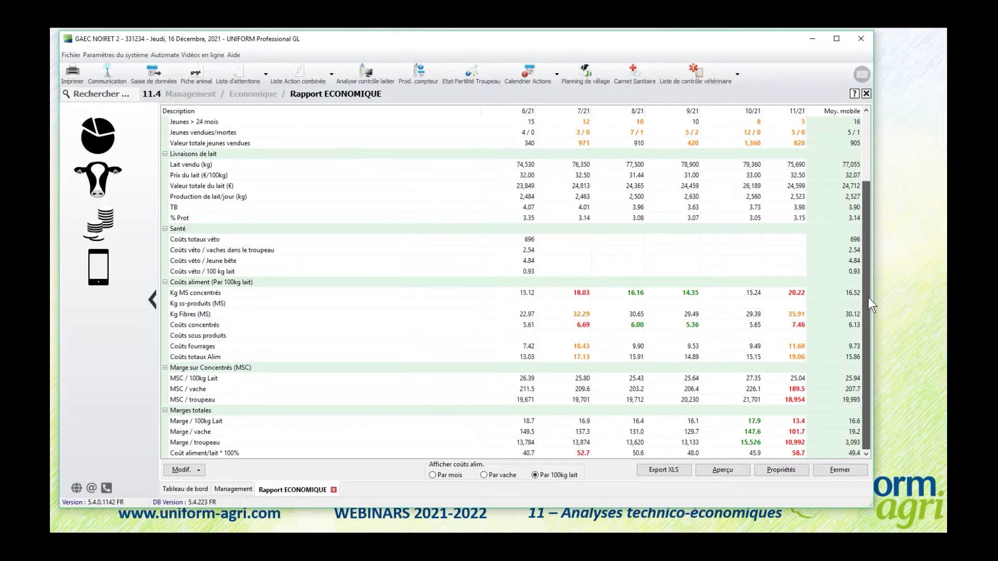
left_click_drag(868, 297, 872, 321)
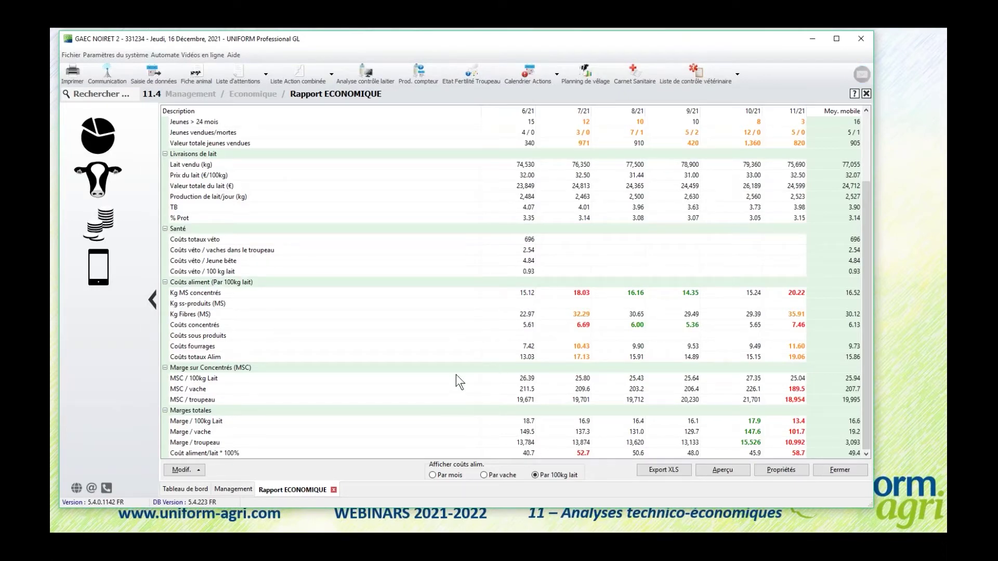
left_click(333, 491)
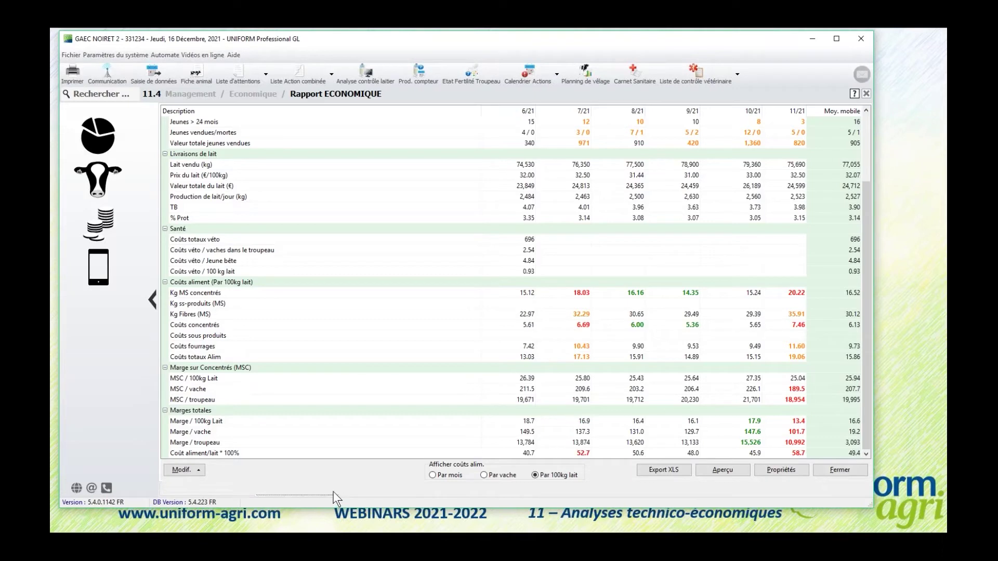
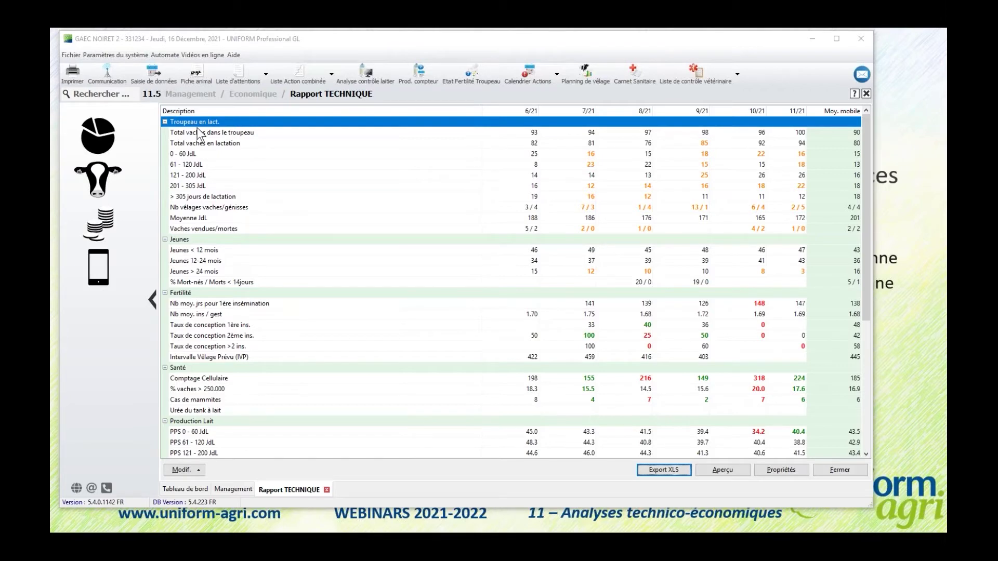
Examine the Troupeau en lact. rows of the technical report, from total cows through lactation stages and calvings to cows sold or dead
left_click(198, 134)
left_click(200, 144)
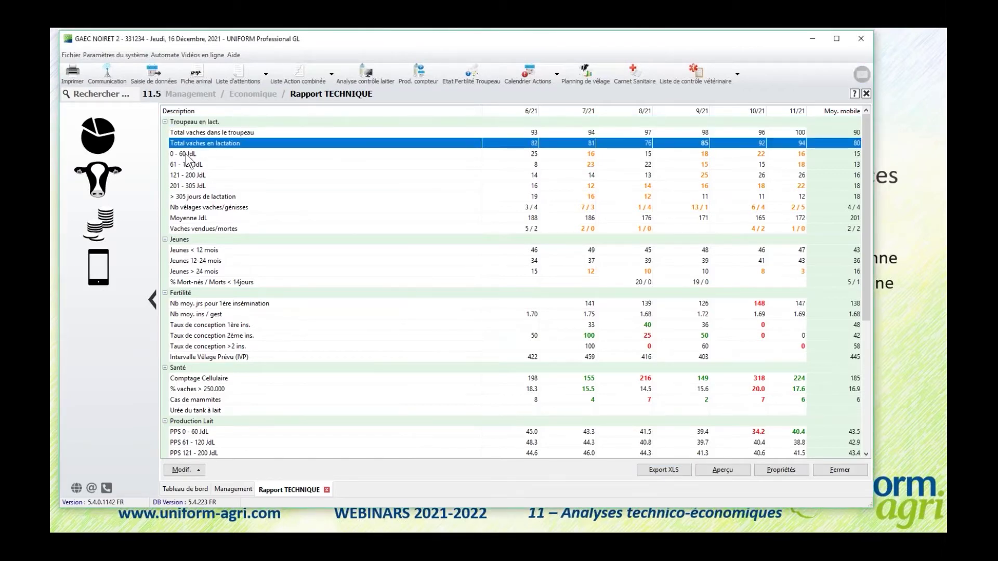
left_click(188, 155)
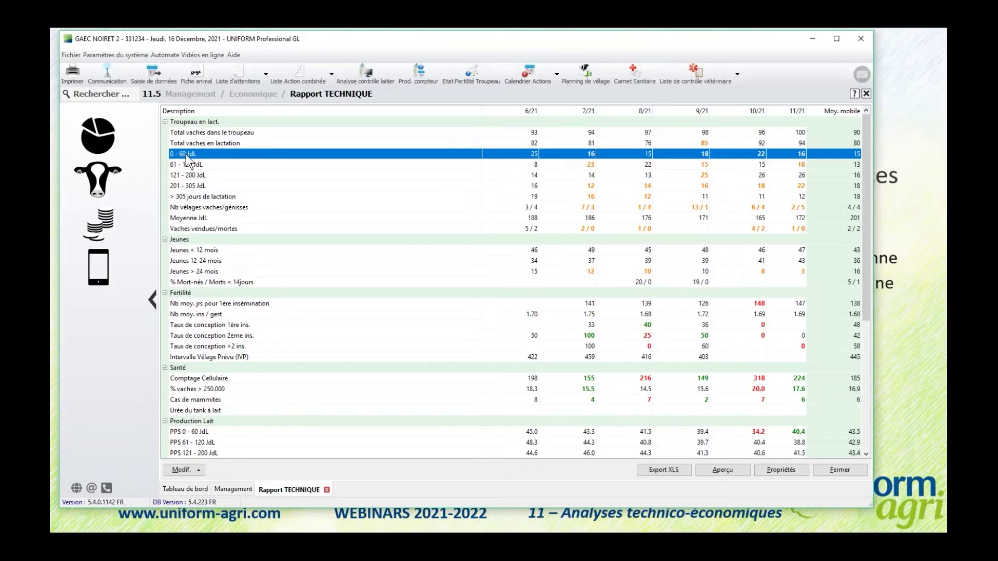
key("Down")
key("Down")
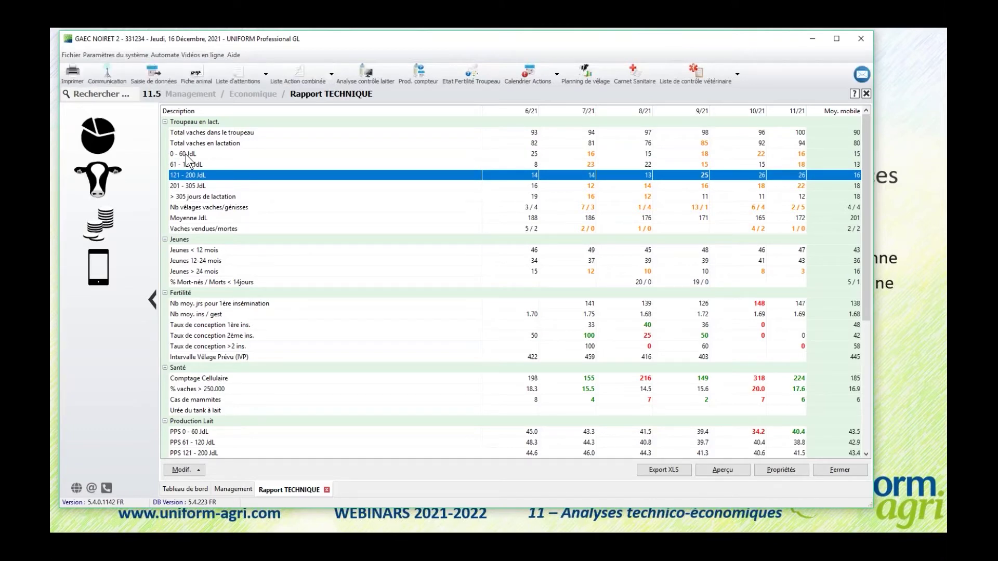
key("Down")
key("Down")
key("Down")
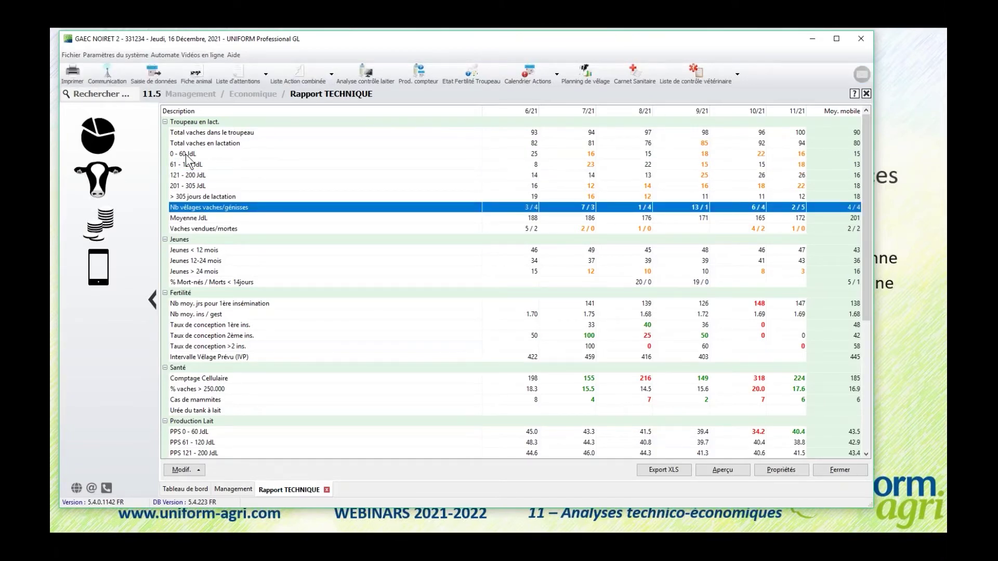
key("Down")
key("Down")
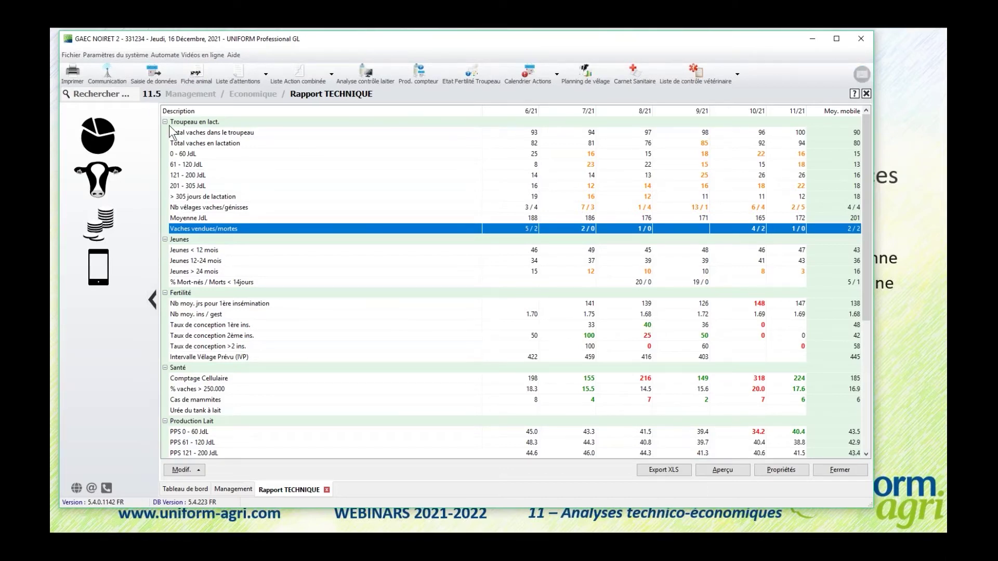
Collapse the Jeunes section and examine the fertility indicators and the Comptage Cellulaire row
left_click(165, 239)
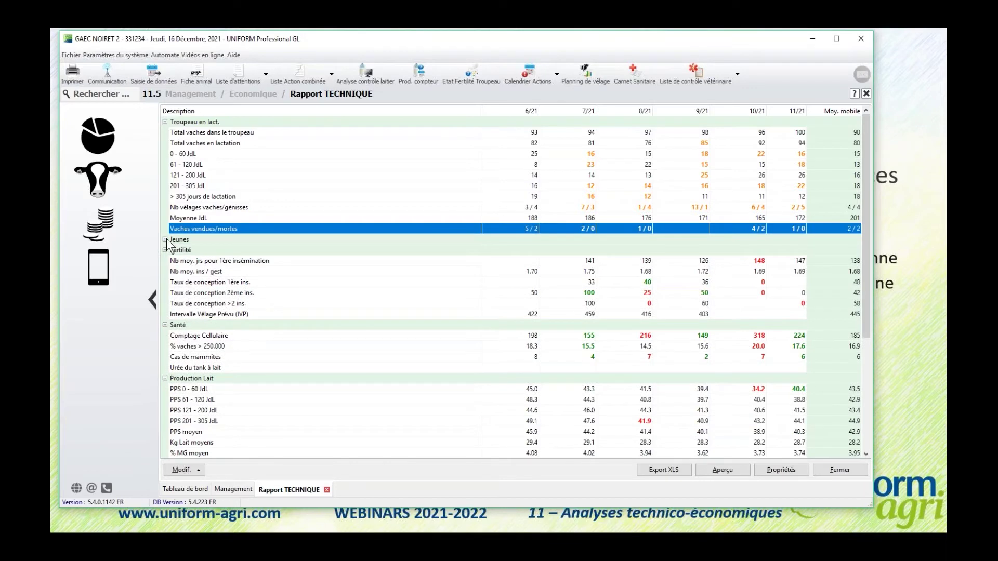
left_click(214, 261)
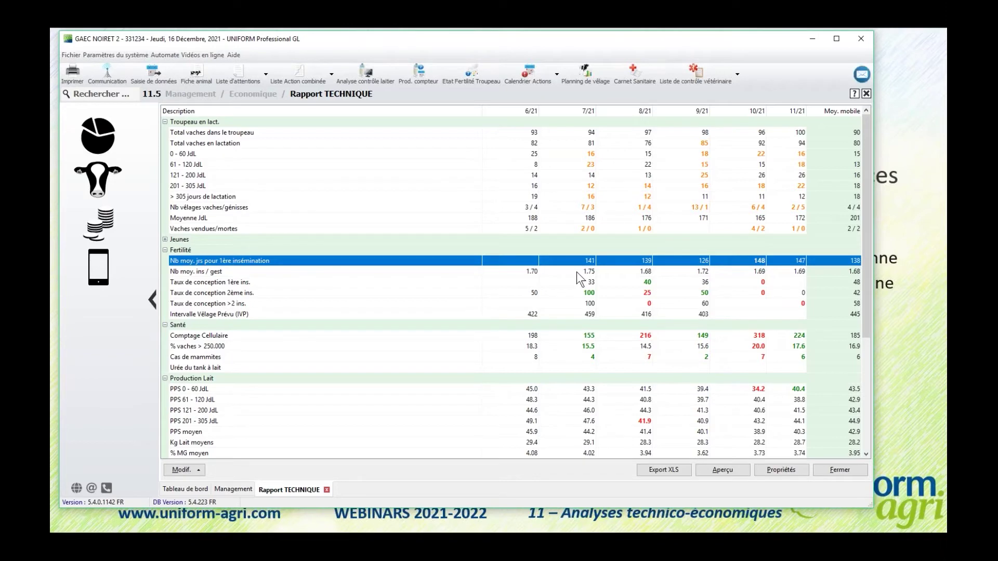
left_click(224, 283)
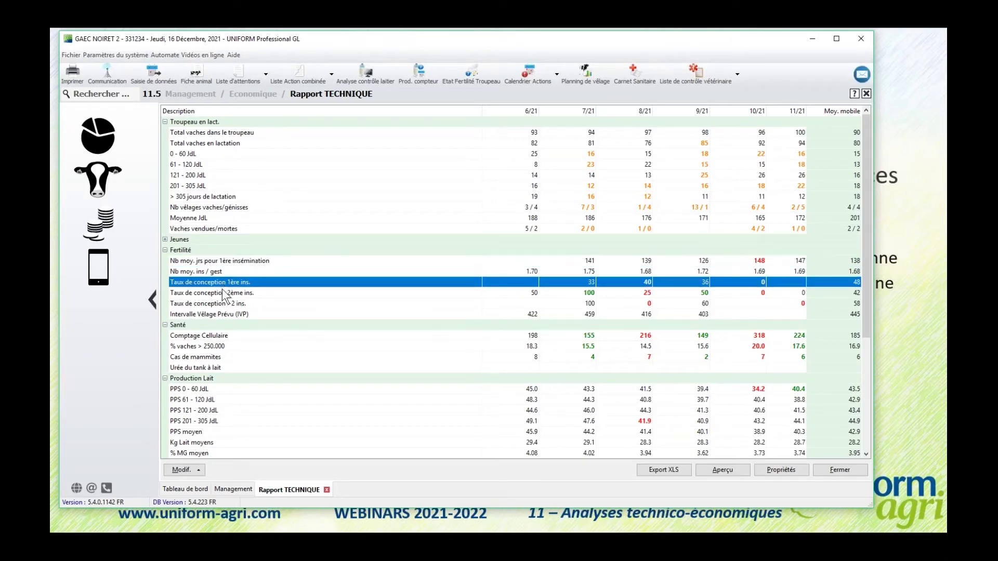
left_click(224, 315)
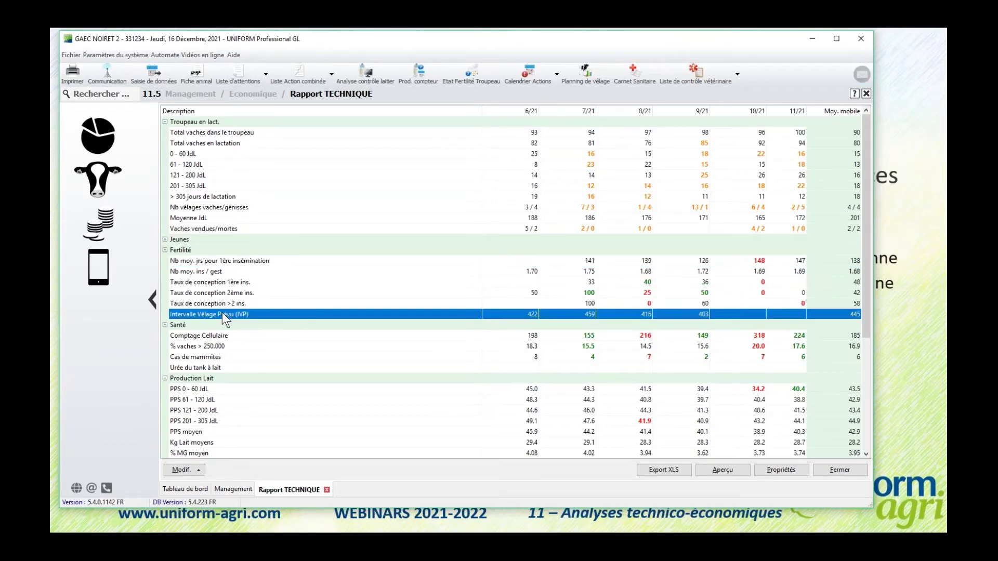
left_click(207, 336)
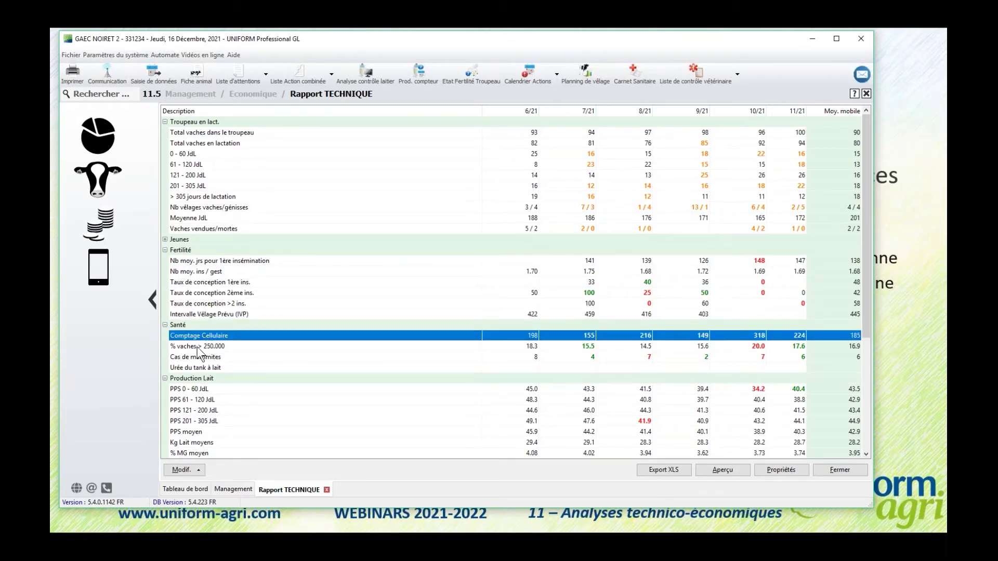
Examine the remaining Santé rows of the technical report, from % vaches > 250.000 to Urée du tank à lait
left_click(198, 347)
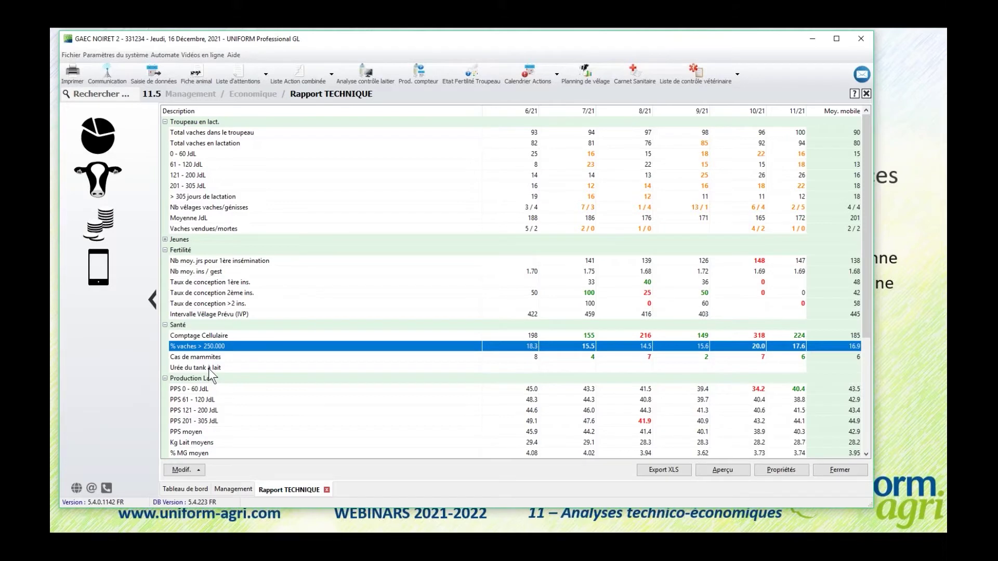
left_click(209, 368)
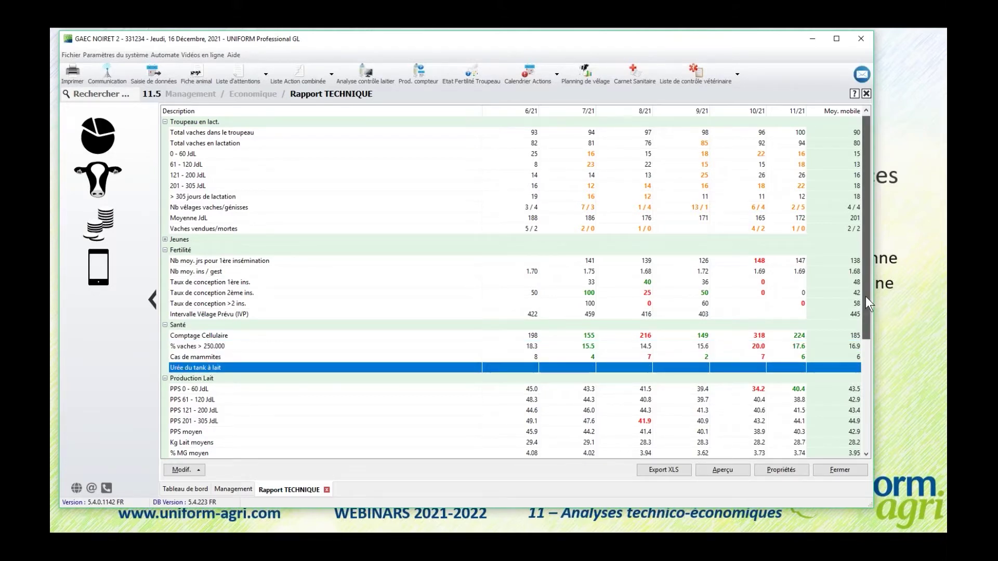
Examine the Production Lait rows, from the PPS values by lactation stage to average milk, fat and protein
left_click_drag(865, 297, 865, 362)
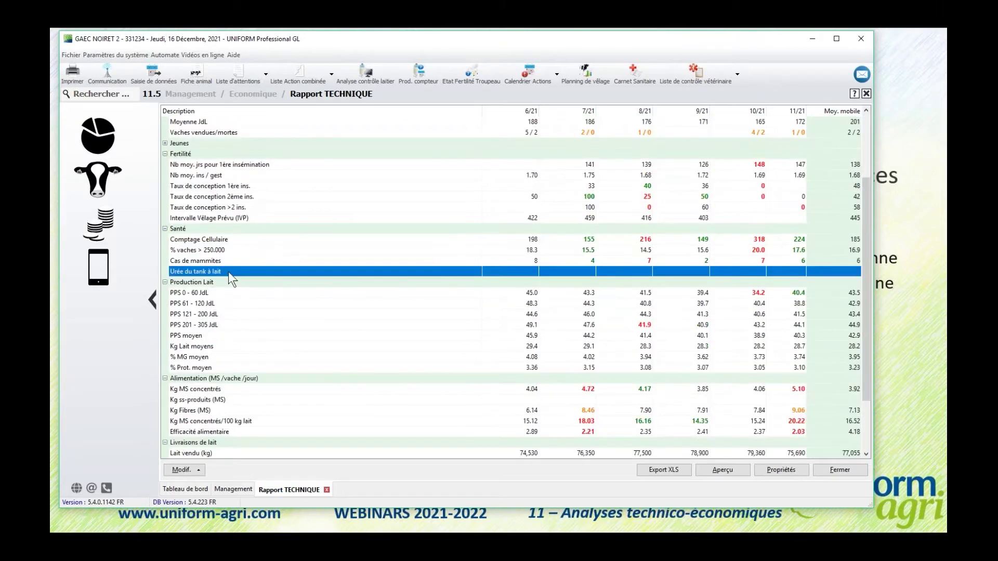
left_click(195, 292)
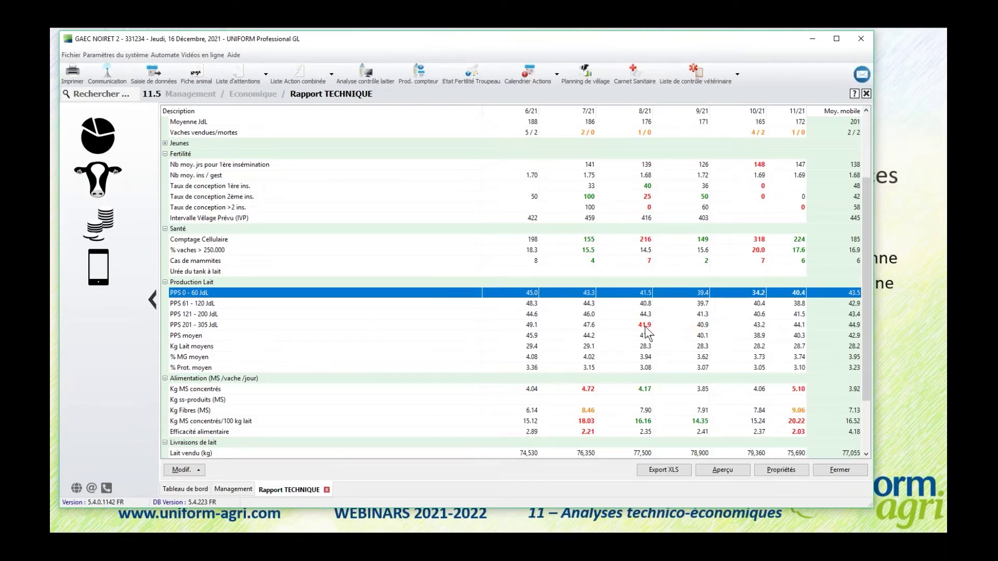
left_click(197, 326)
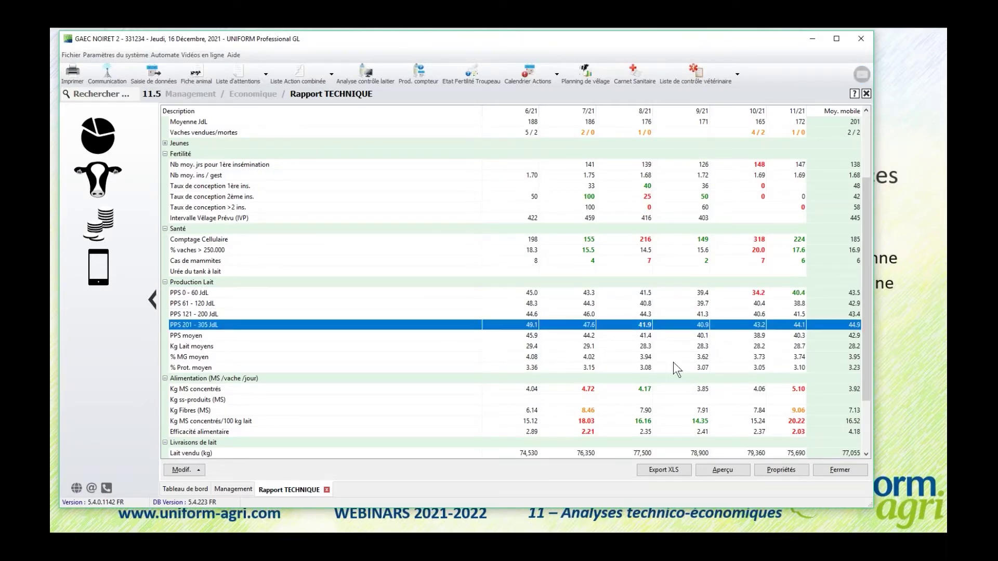
left_click(632, 336)
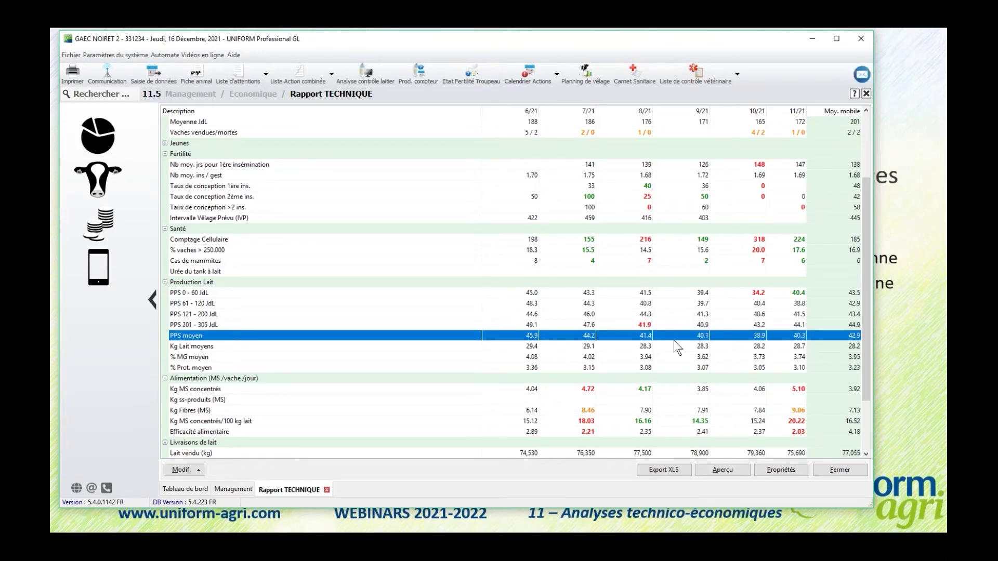
left_click(832, 346)
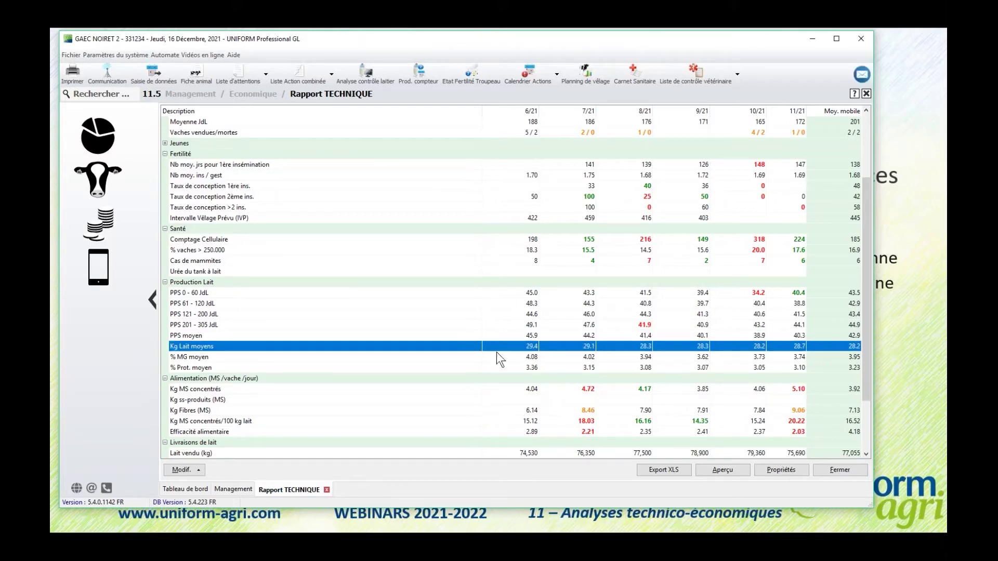
left_click(532, 358)
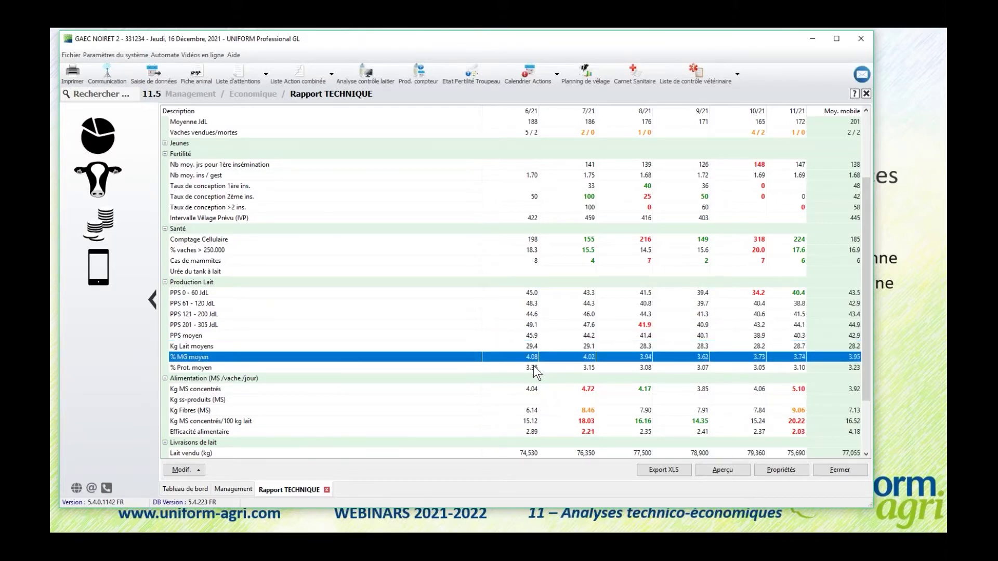
left_click(534, 368)
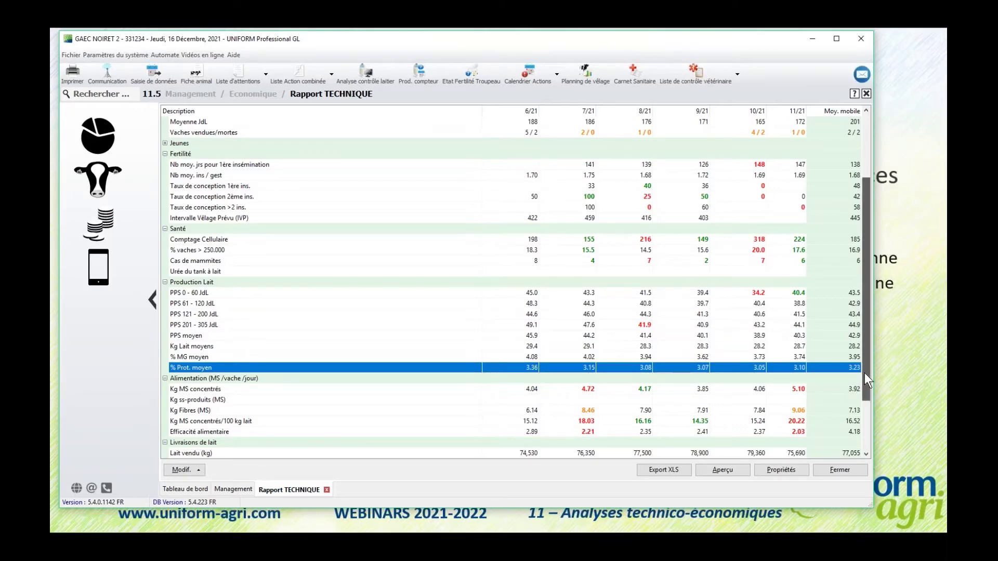
Examine the Alimentation rows around Kg ss-produits (MS) and the Lait vendu (kg) row of the milk deliveries
left_click_drag(865, 373, 865, 423)
left_click(229, 327)
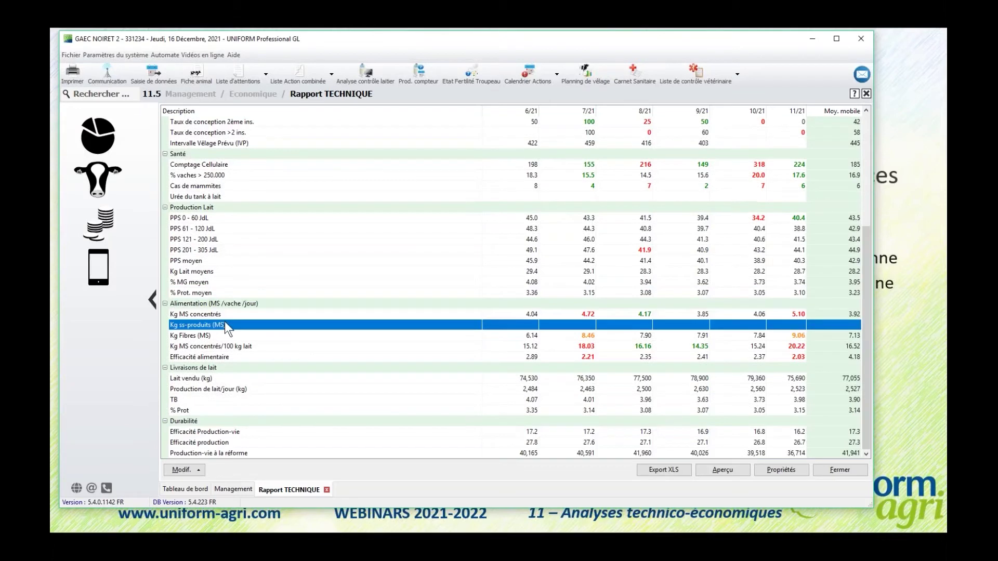
left_click(526, 380)
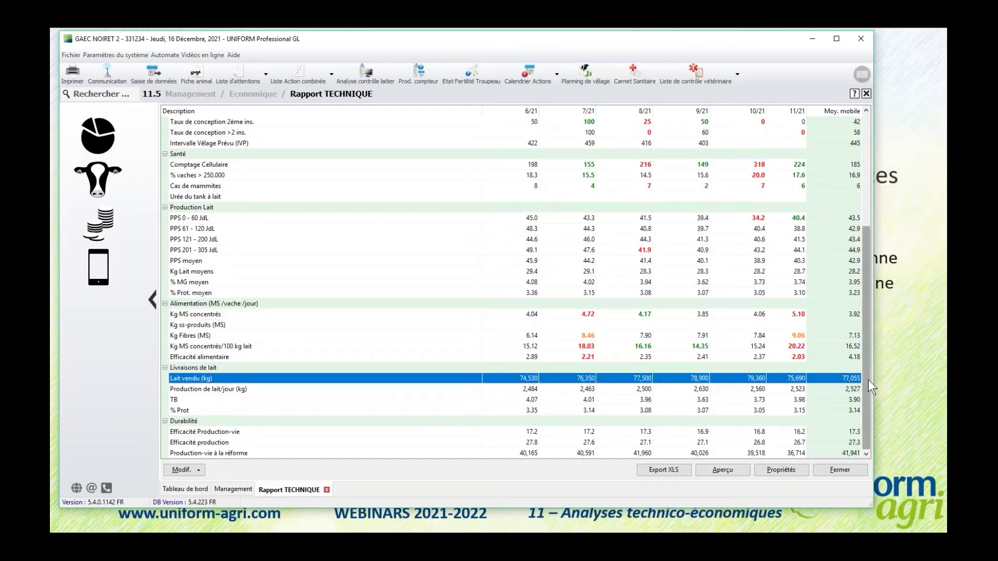
Examine the Durabilité rows, covering Efficacité Production-vie, Efficacité production and Production-vie à la réforme
left_click(190, 422)
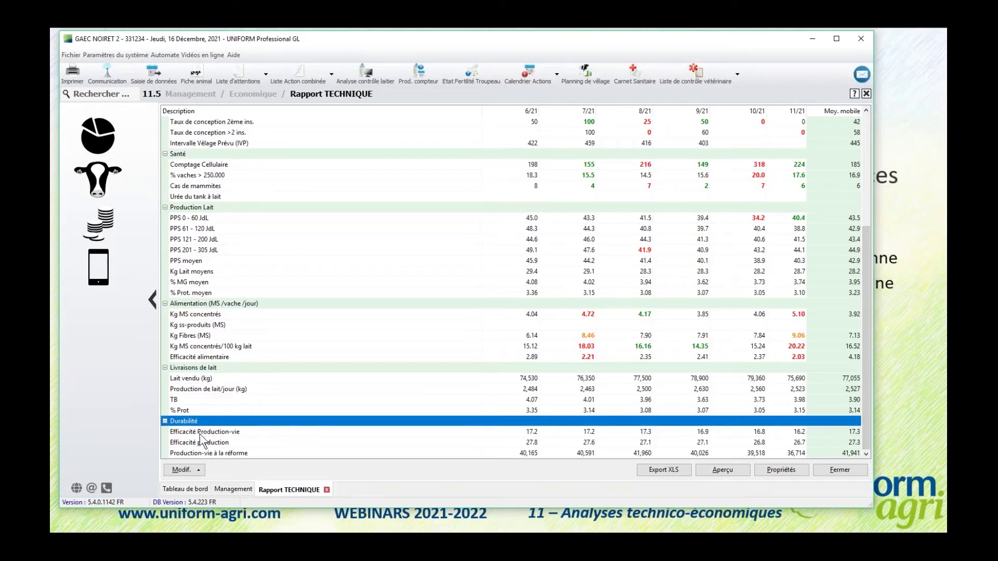
left_click(208, 435)
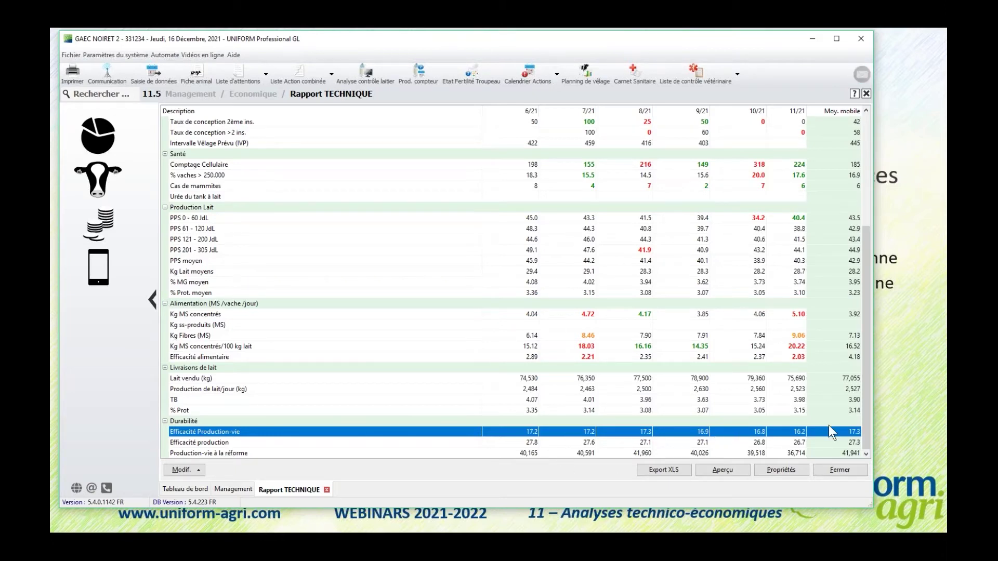
left_click(213, 443)
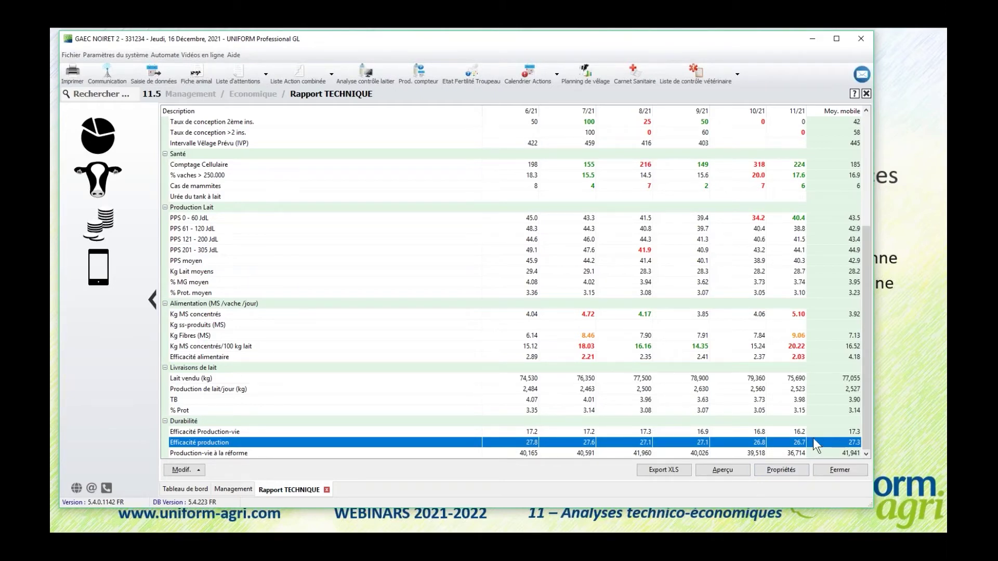
left_click(522, 458)
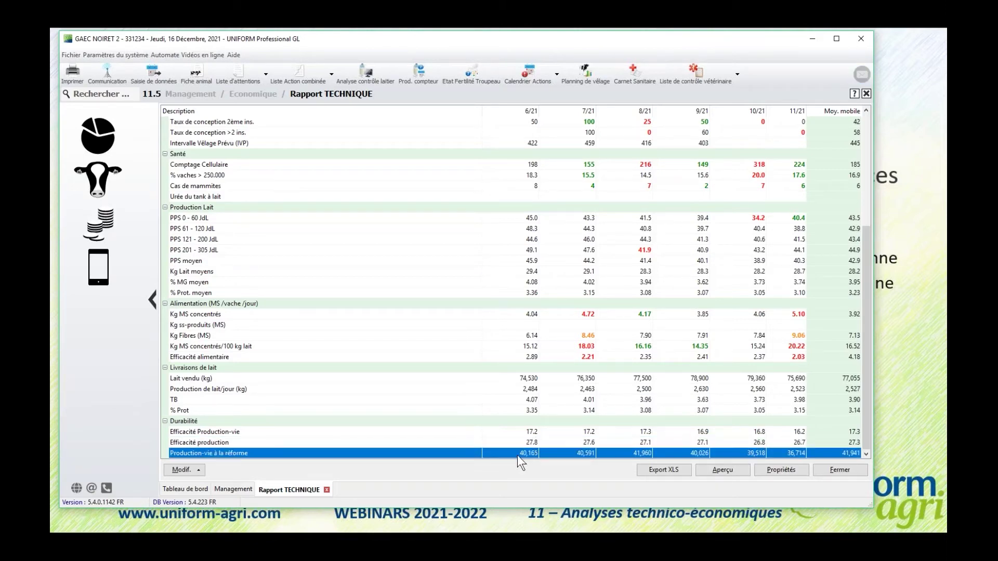
left_click(546, 446)
left_click(552, 436)
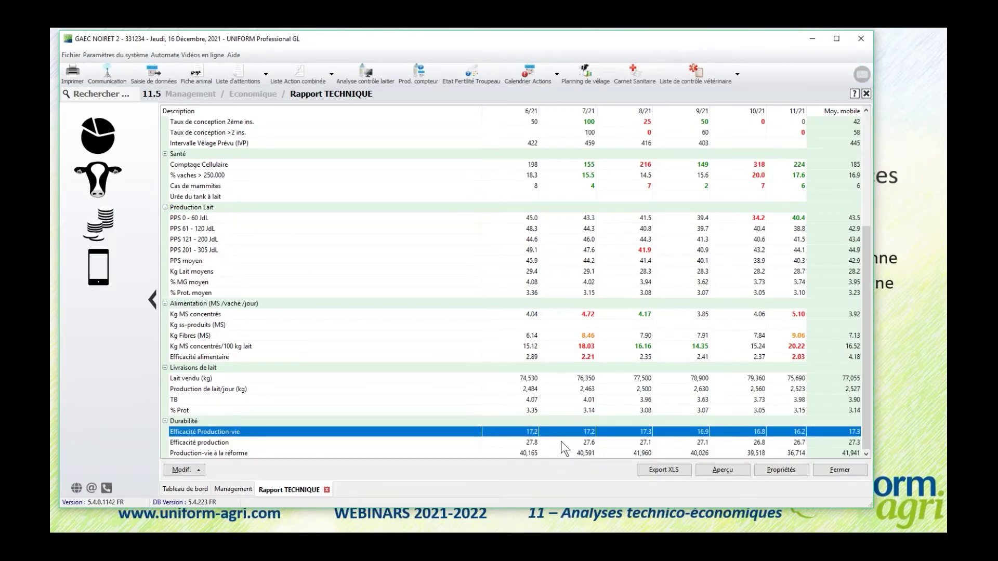
double_click(532, 436)
double_click(569, 436)
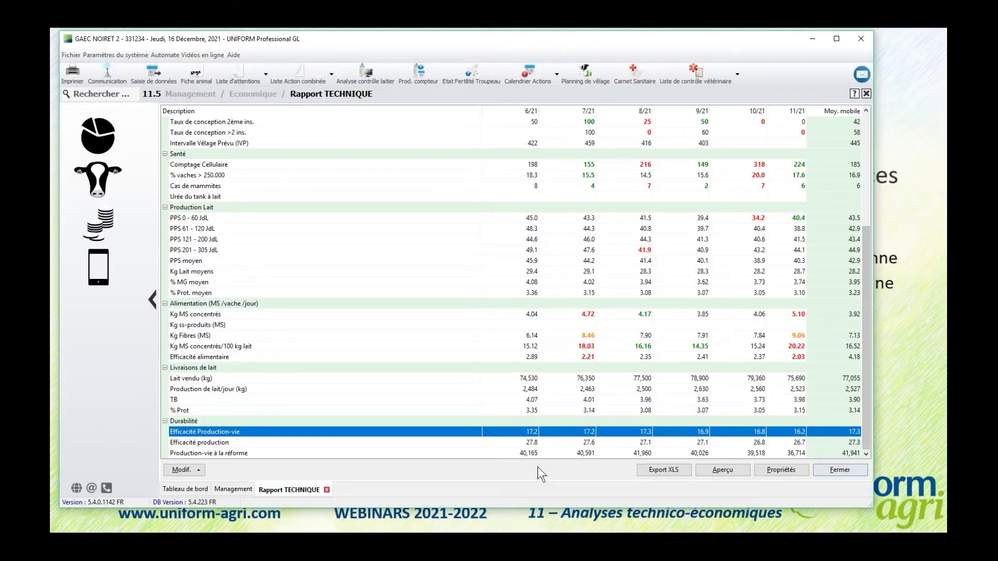
Look over the months offered for editing in the technical report, leave them unedited, and switch to the presentation slides
left_click(199, 472)
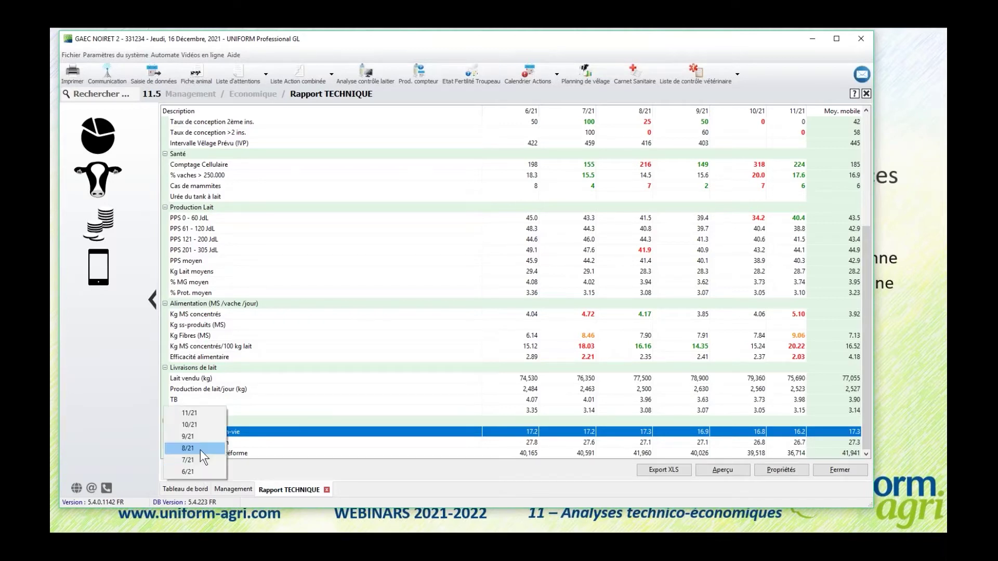
left_click(755, 466)
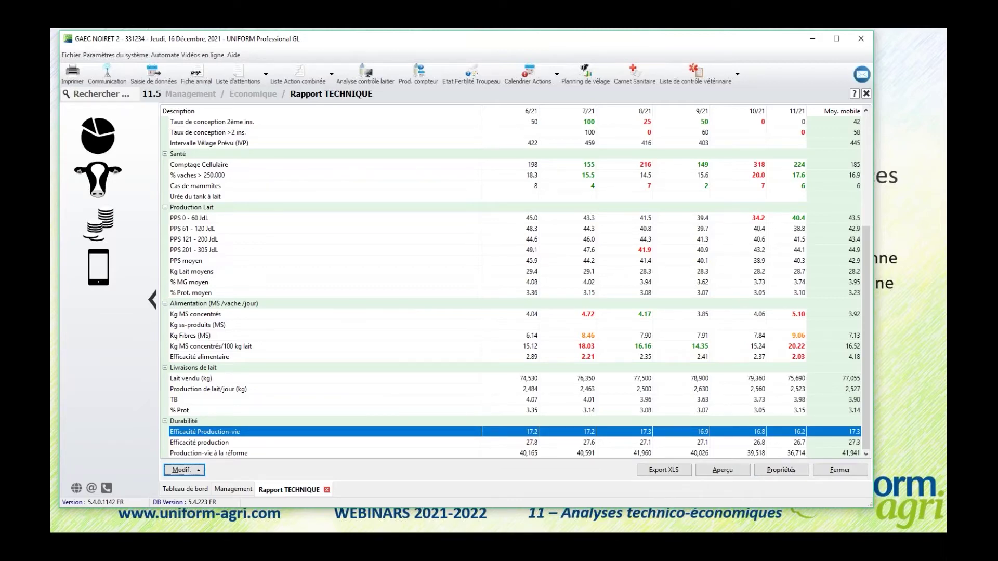
key("alt+Tab")
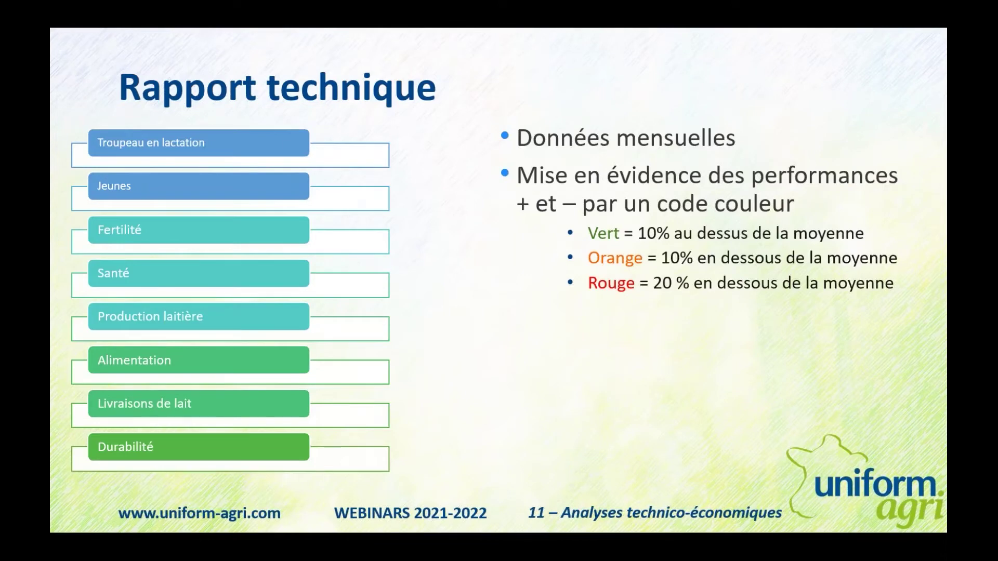
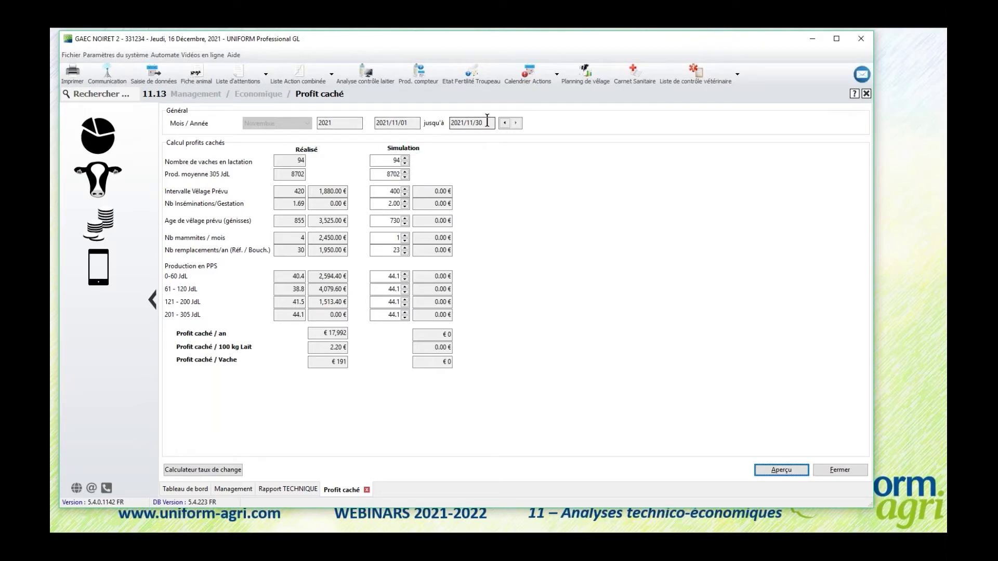
Examine the realised number of lactating cows and the cost attributed to Intervalle Vêlage Prévu in the Profit caché calculation
left_click(299, 161)
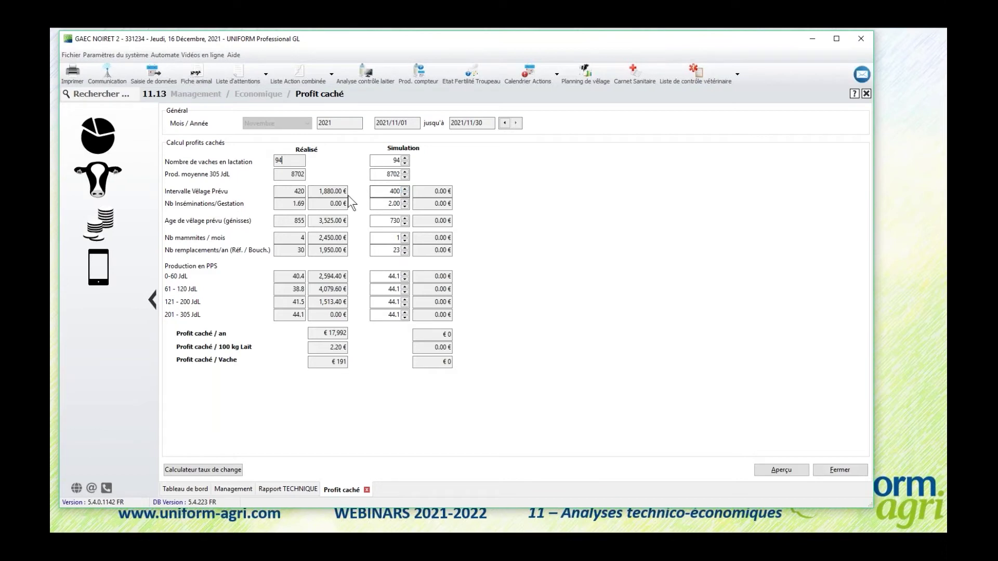
left_click(319, 192)
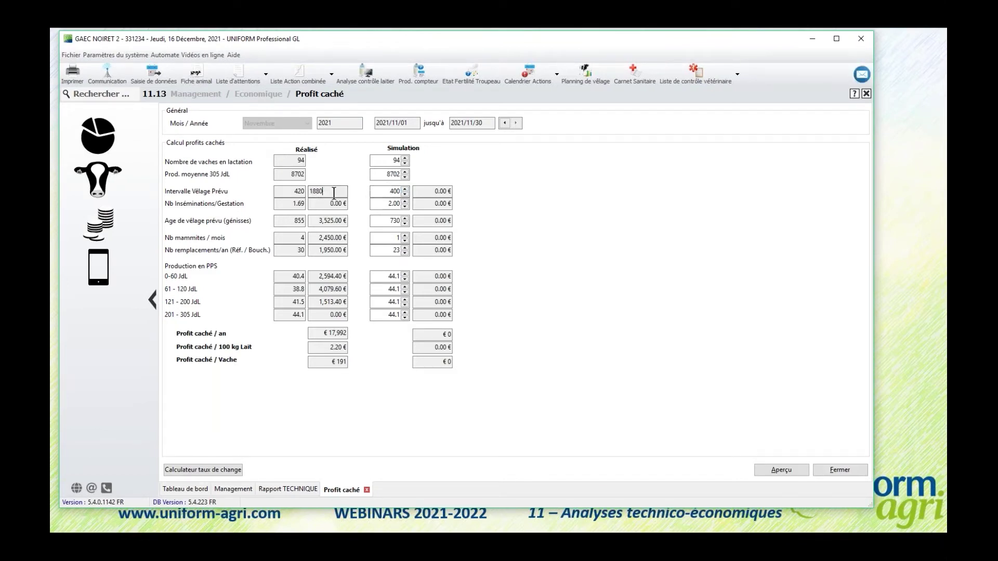
double_click(322, 191)
left_click(336, 194)
left_click_drag(335, 193, 311, 192)
left_click(337, 189)
double_click(330, 192)
left_click(328, 193)
left_click(299, 203)
left_click(323, 191)
Check the realised hidden profit per year and per cow
left_click_drag(319, 333, 345, 334)
double_click(345, 334)
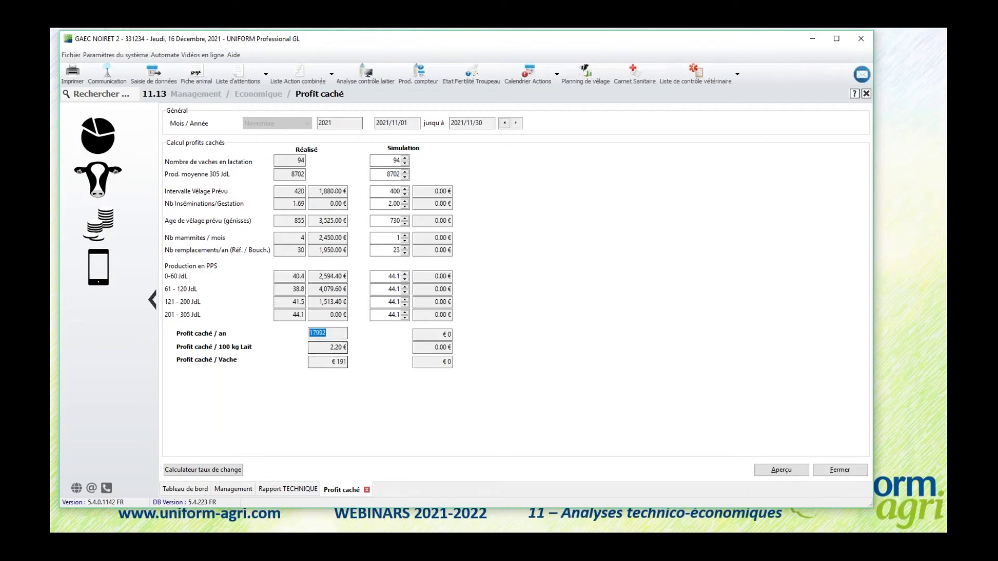
left_click(338, 362)
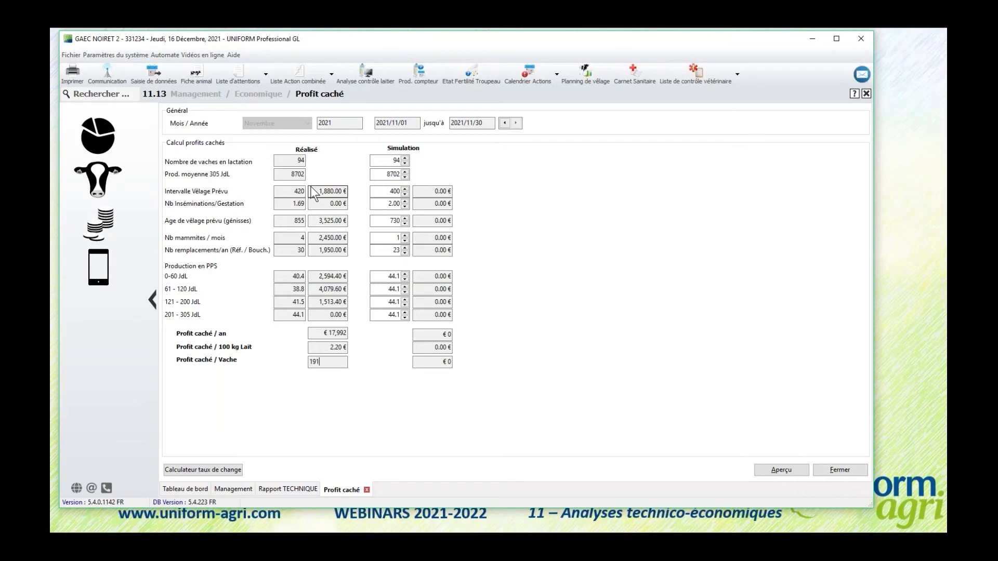
View the hidden profit calculation for October 2021 and return to November 2021
left_click(503, 123)
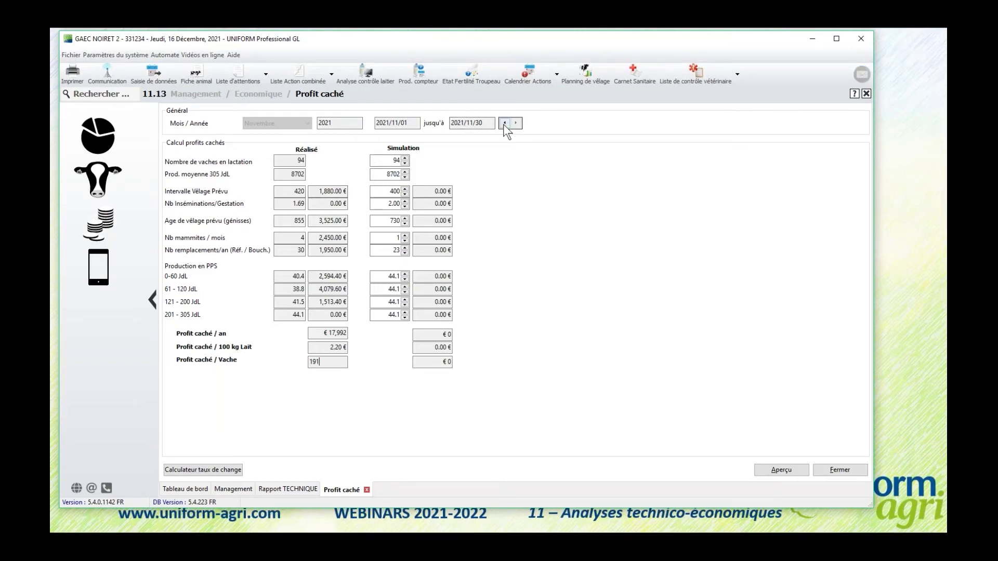
left_click(503, 124)
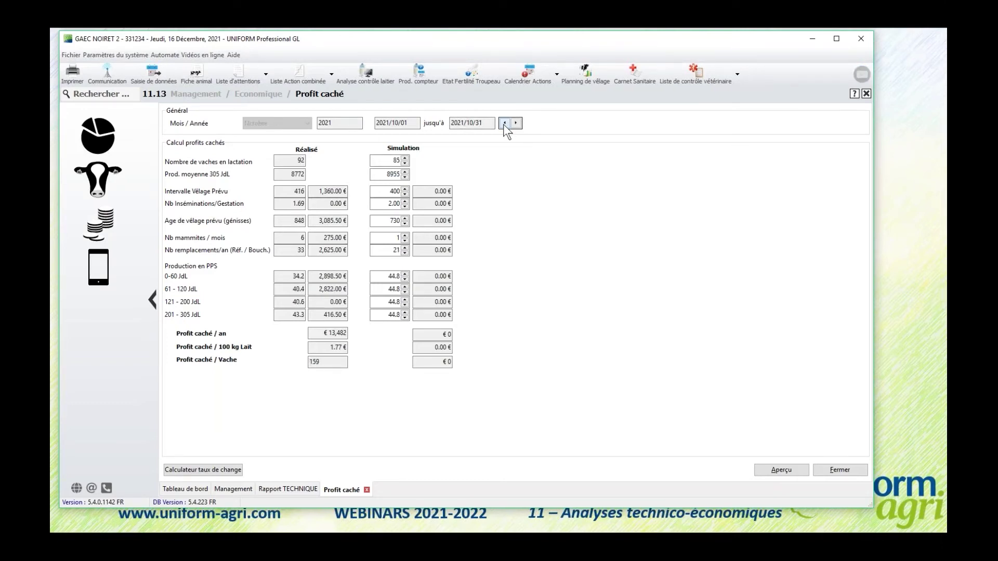
left_click(516, 123)
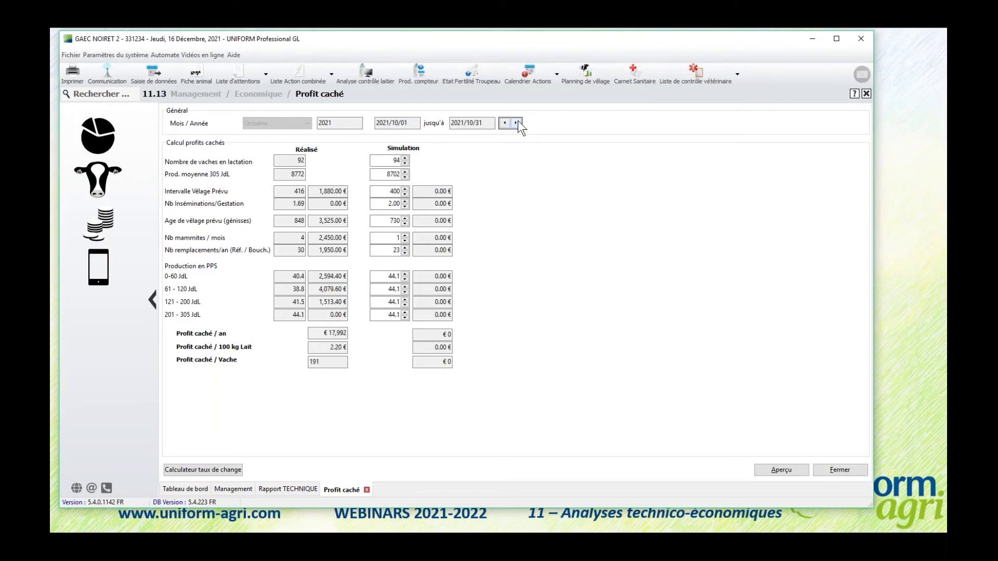
left_click(518, 123)
Review the realised Age de vêlage prévu (génisses) and set its simulation value to 790
left_click(292, 222)
double_click(290, 220)
left_click(289, 221)
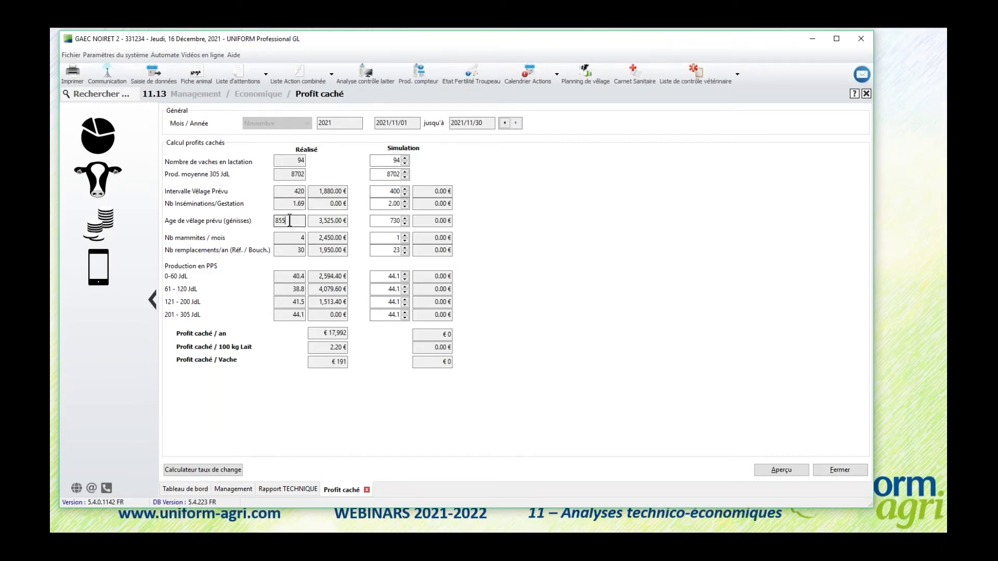
left_click(399, 221)
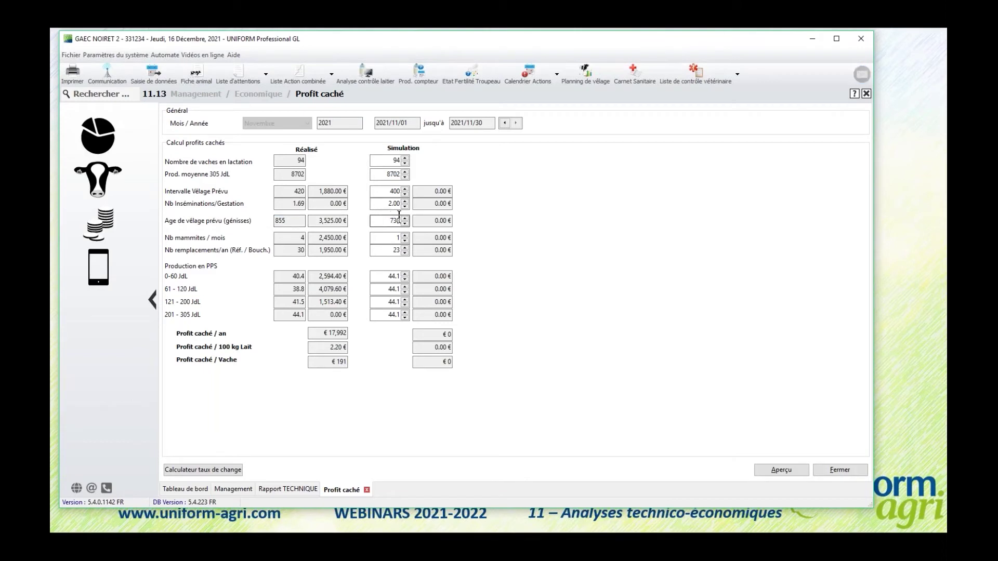
left_click(332, 221)
left_click(291, 222)
double_click(379, 220)
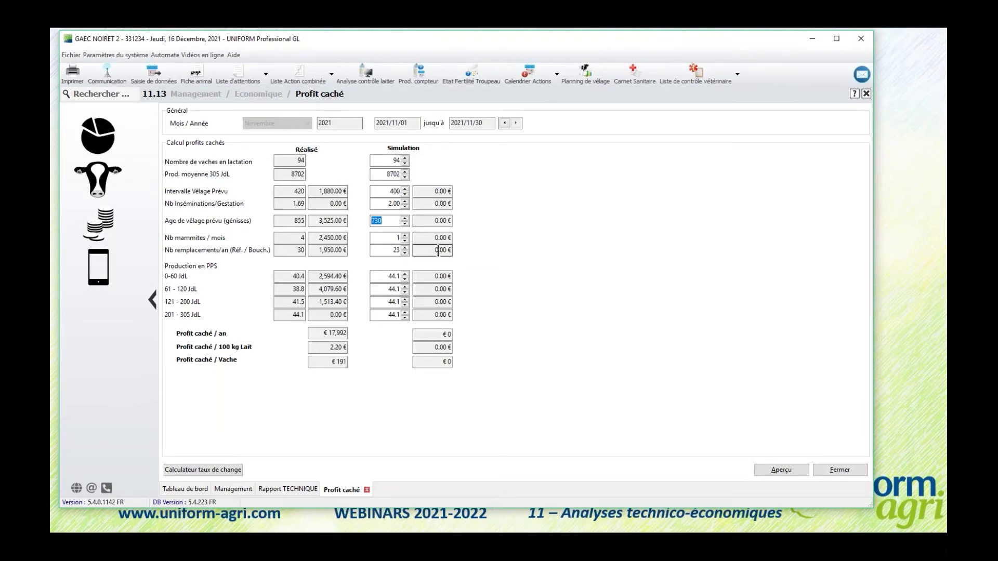
type("790")
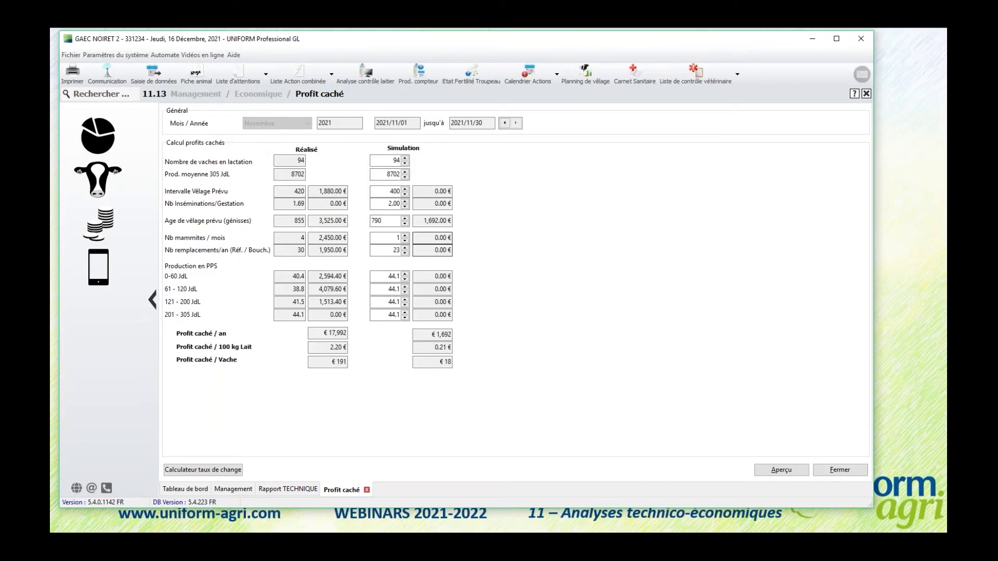
Compare the realised and simulated heifer calving ages and check the simulated financial gain
left_click(304, 221)
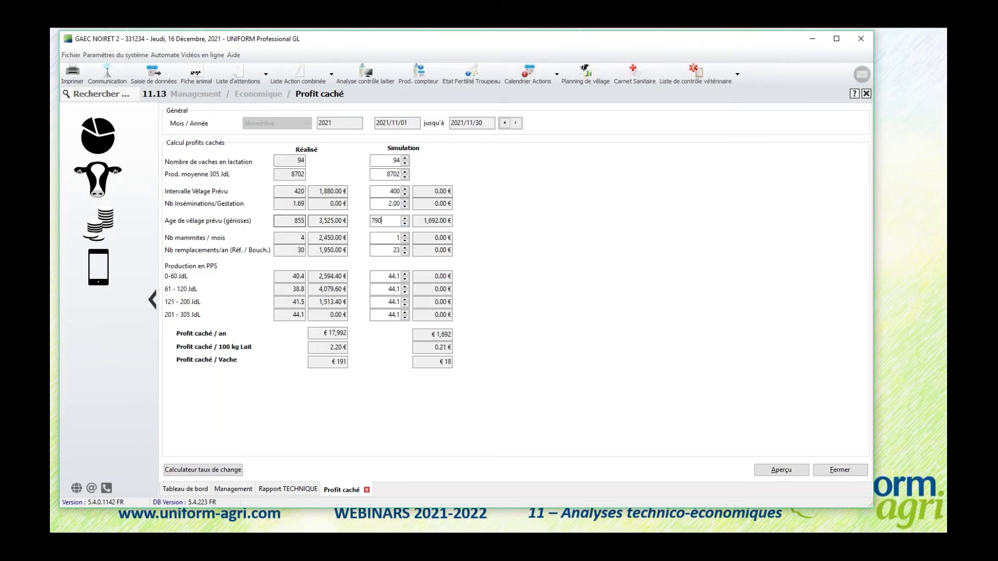
left_click(385, 220)
left_click(433, 220)
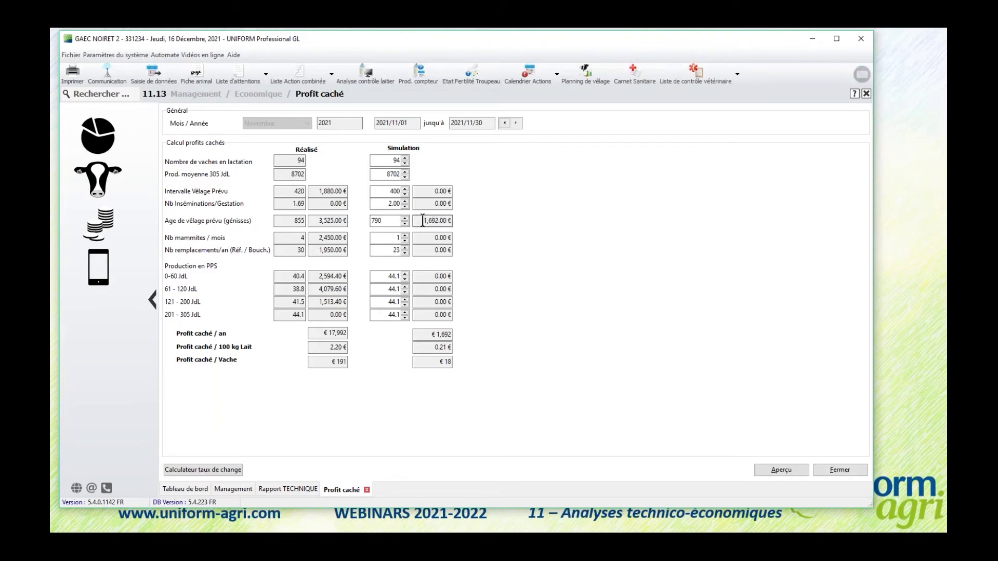
left_click(391, 220)
left_click_drag(387, 218, 365, 214)
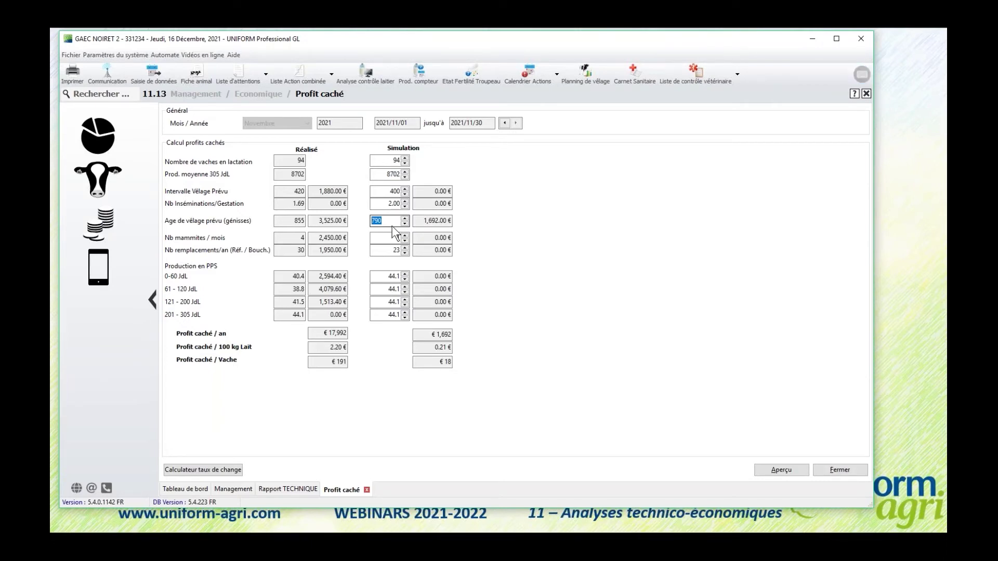
Set the simulated Age de vêlage prévu (génisses) to 730
type("730")
left_click(444, 224)
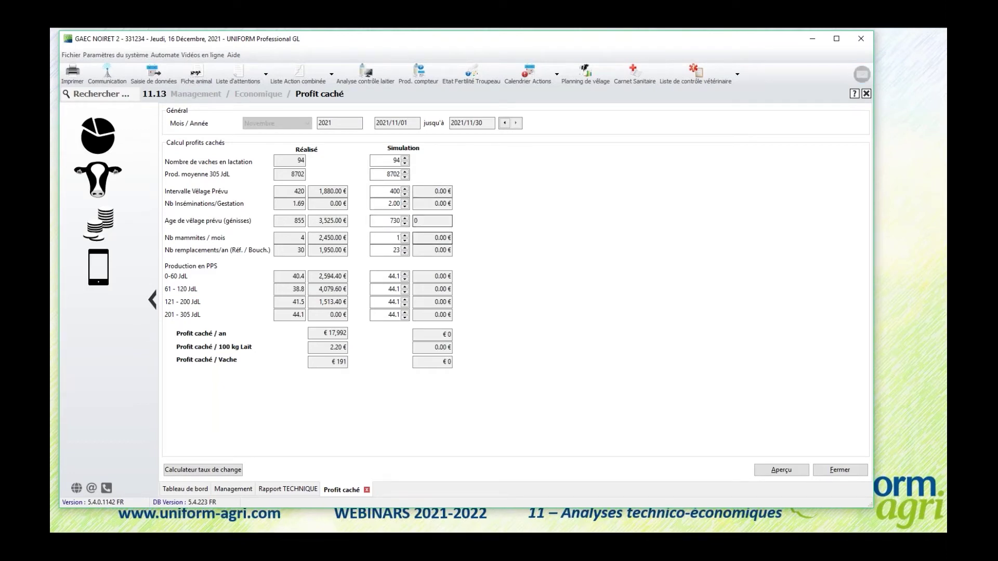
key("Tab")
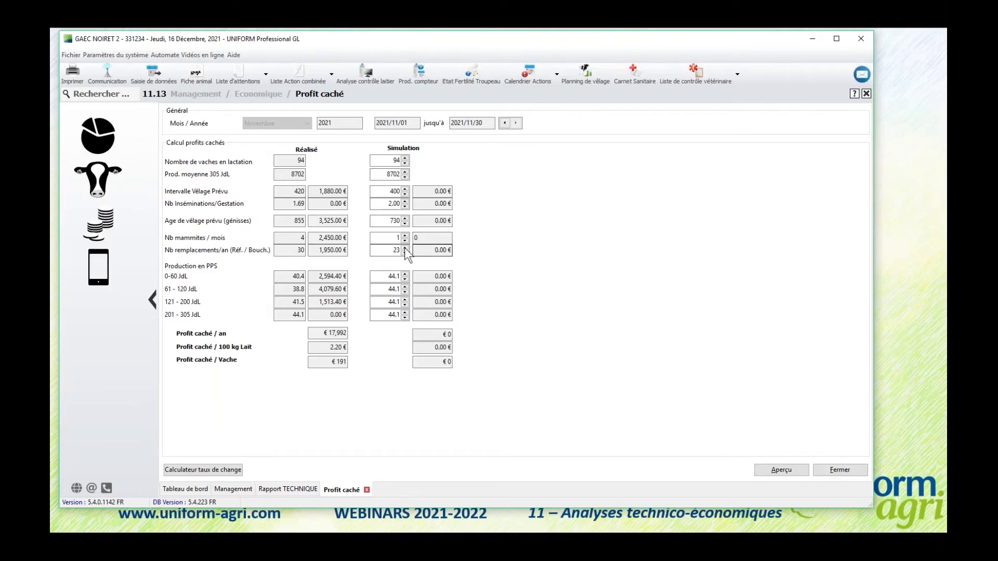
Set the simulated Nb mammites / mois to 2 for November 2021 and display the October 2021 calculation
left_click(387, 237)
type("2")
left_click(444, 221)
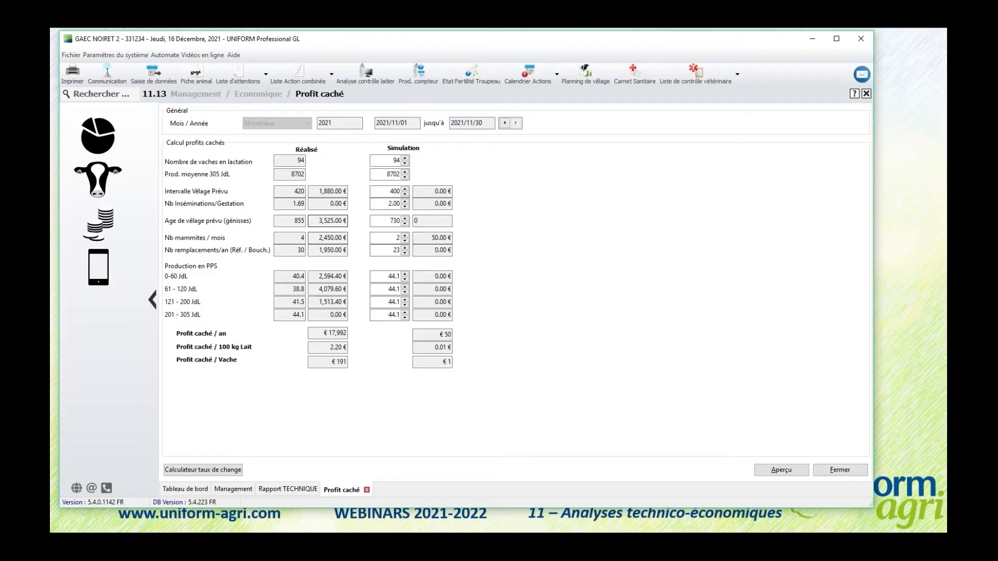
left_click(504, 123)
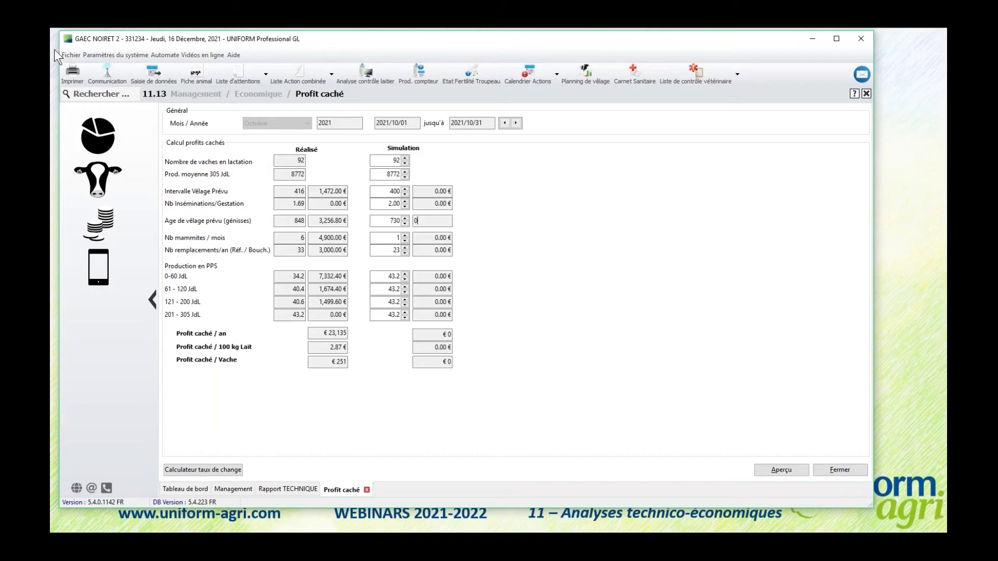
key("alt+Tab")
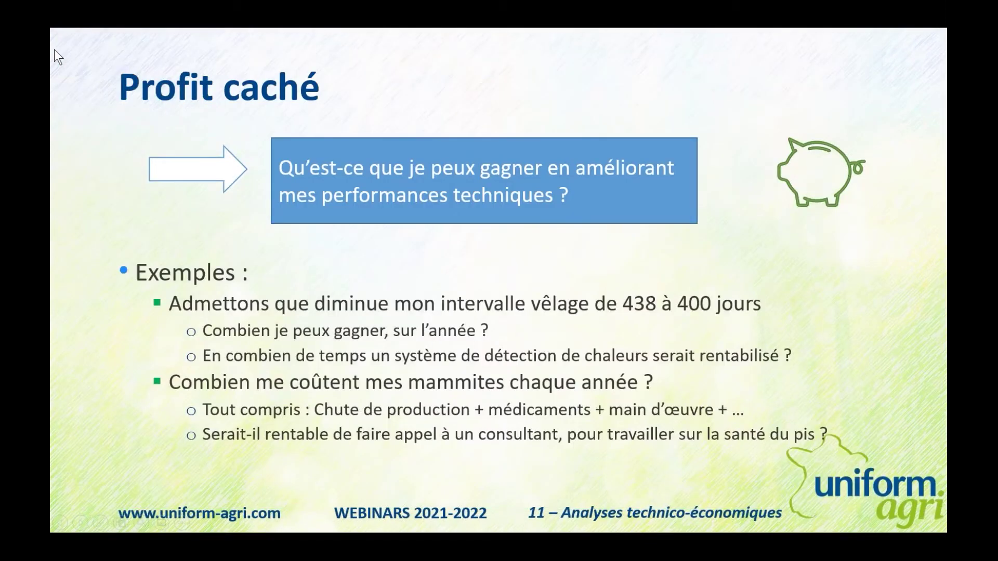
left_click(366, 133)
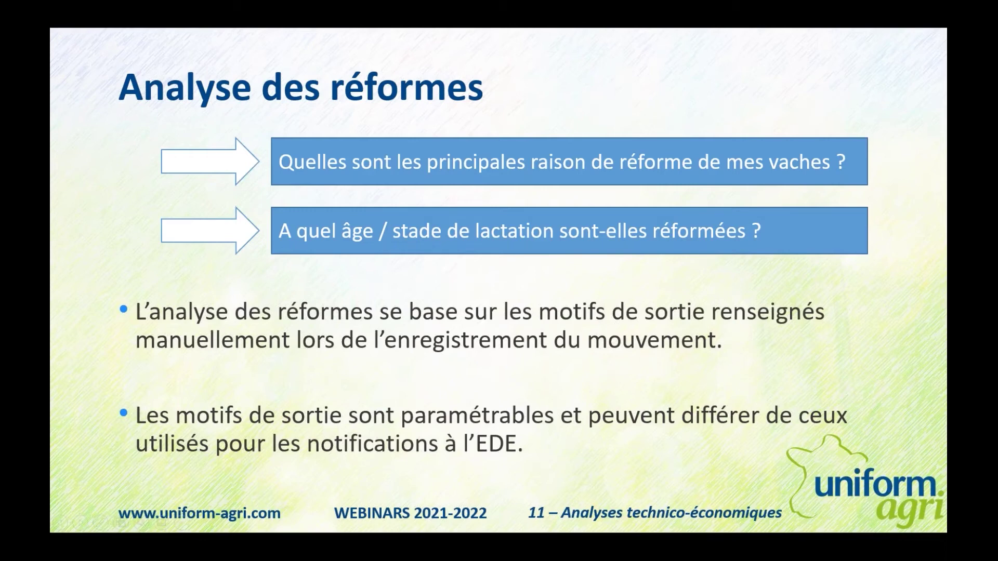
key("alt+Tab")
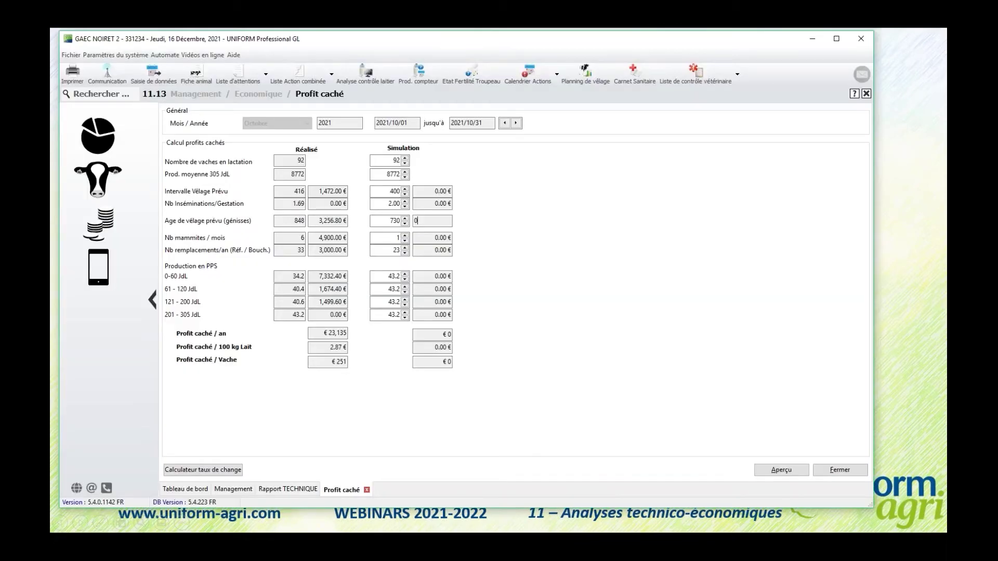
Open the Codes Entrées - Sortie under Données Troupeau and review the purchase and sale codes, including Elevage ou Vente
left_click(130, 169)
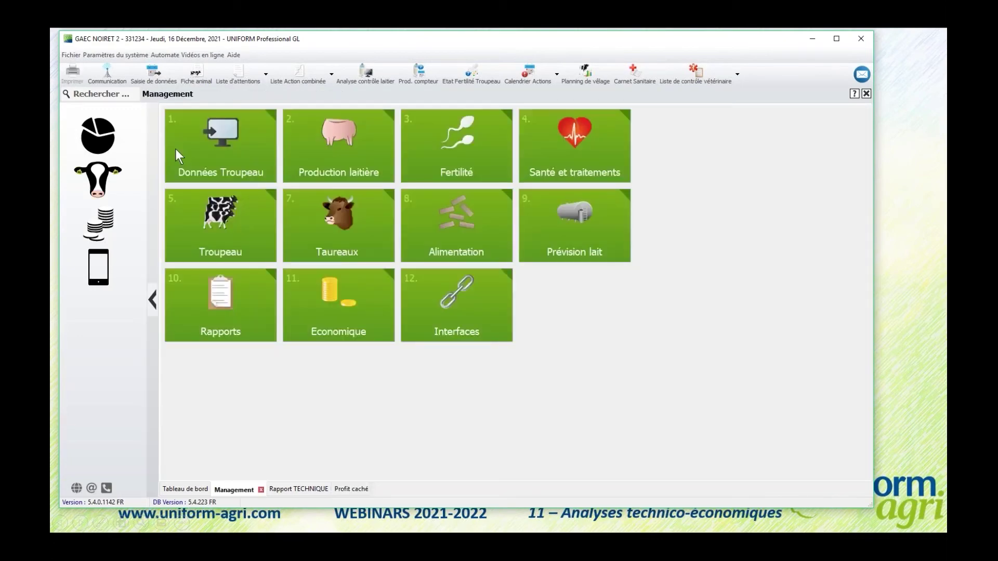
left_click(175, 149)
left_click(323, 301)
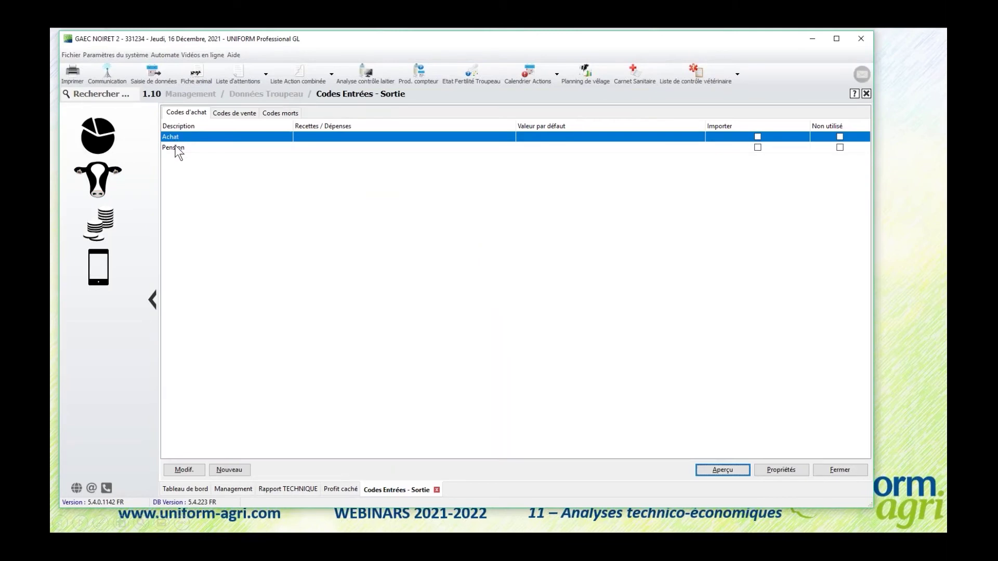
left_click(179, 148)
left_click(217, 115)
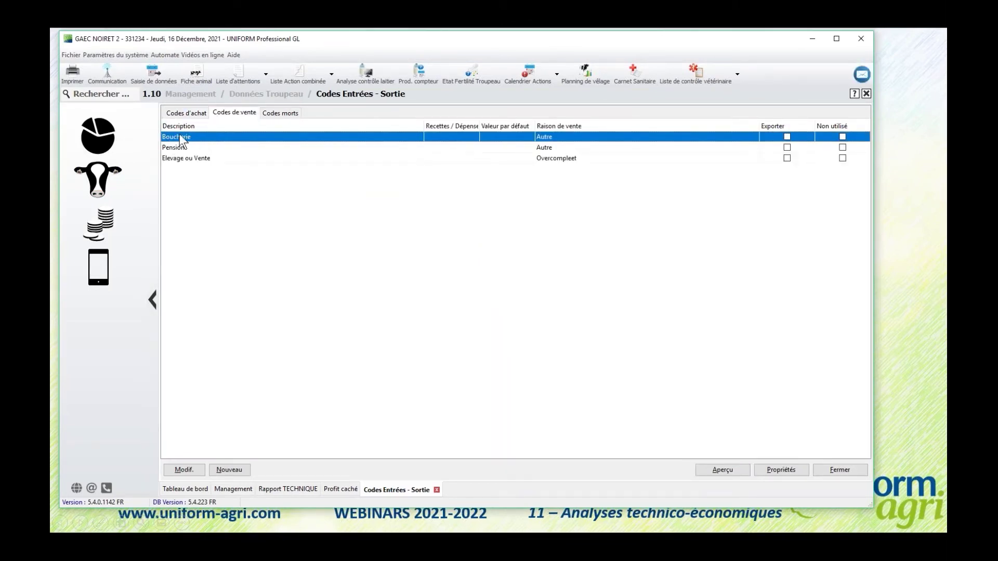
left_click(183, 158)
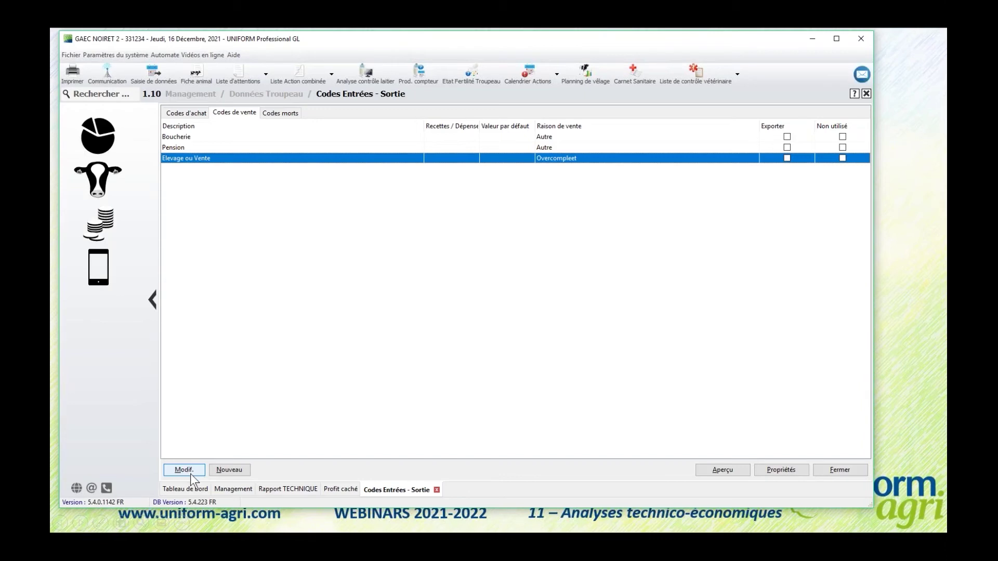
Start a new sale reason, review the categories available for it, and cancel without saving
left_click(229, 469)
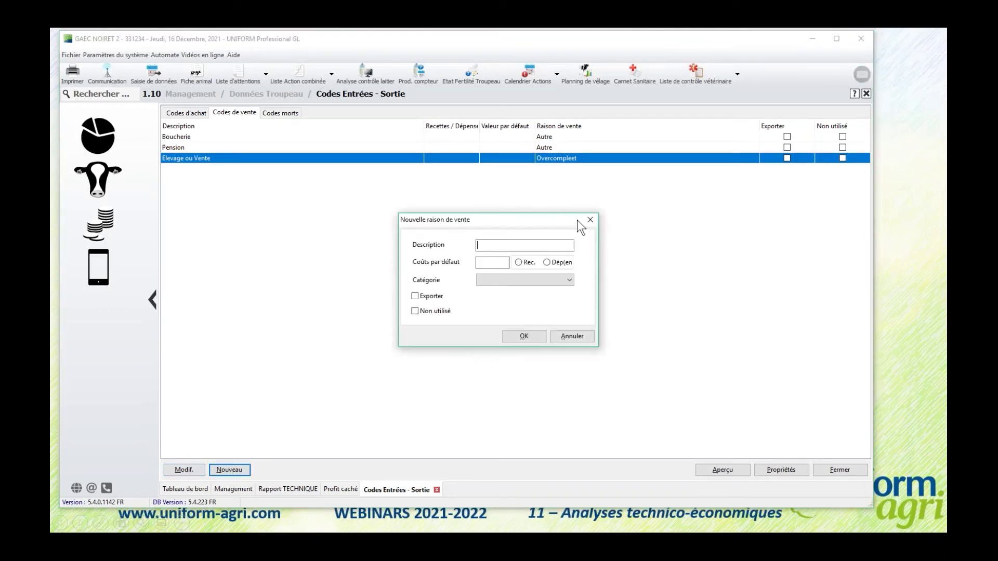
left_click_drag(515, 218, 392, 193)
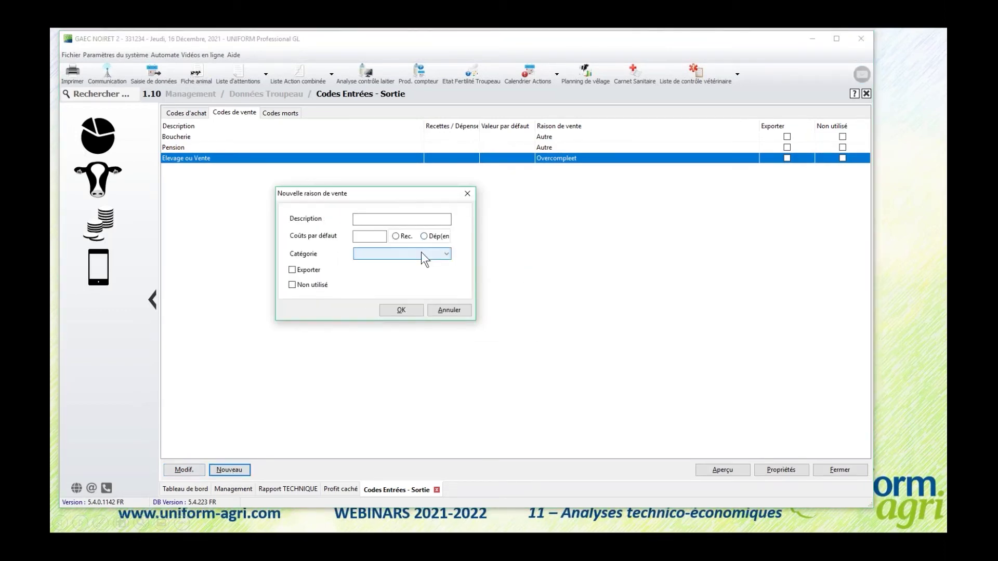
left_click(423, 255)
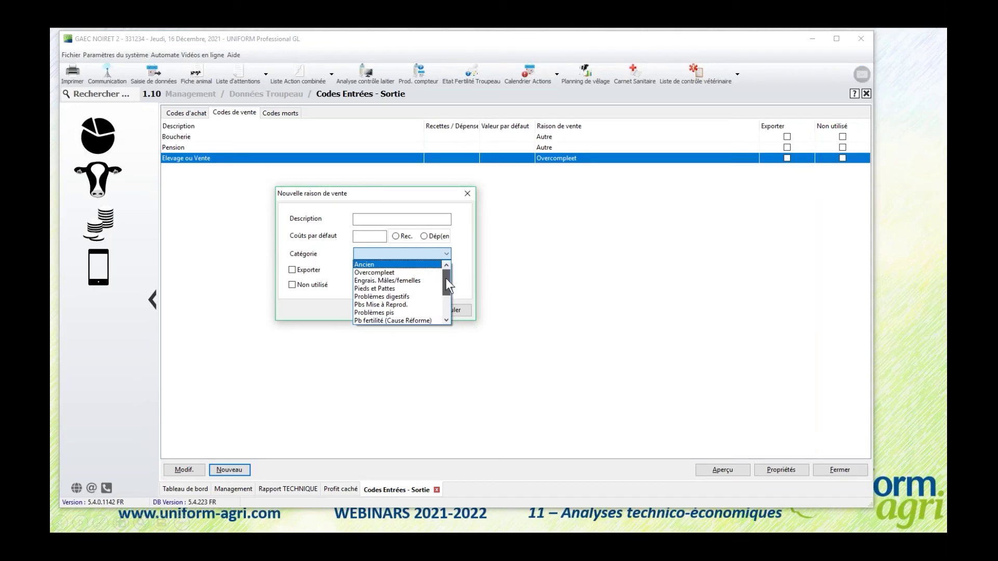
scroll(445, 279, "down", 2)
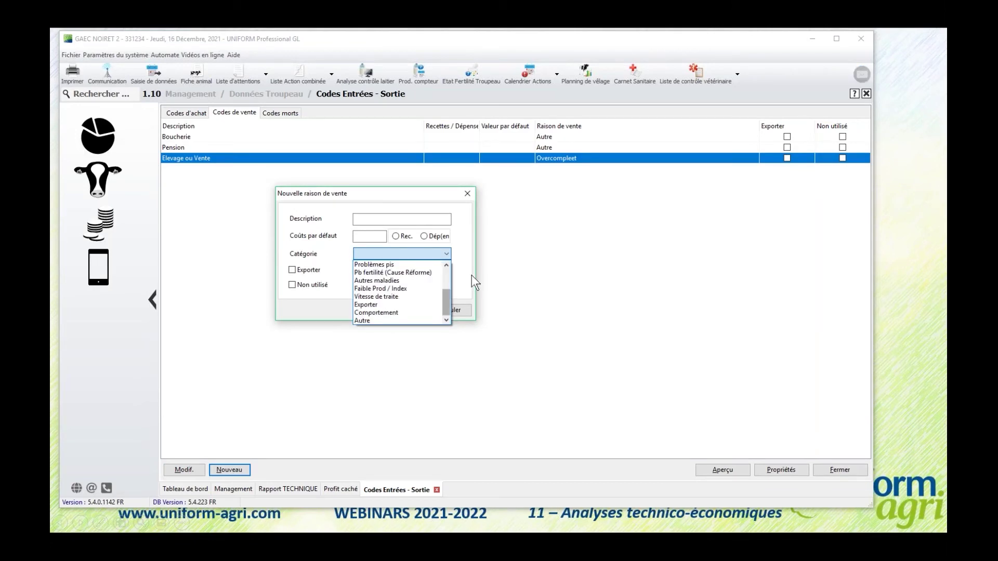
key("Escape")
key("Escape")
View the death codes and close the Codes Entrées - Sortie list
left_click(280, 113)
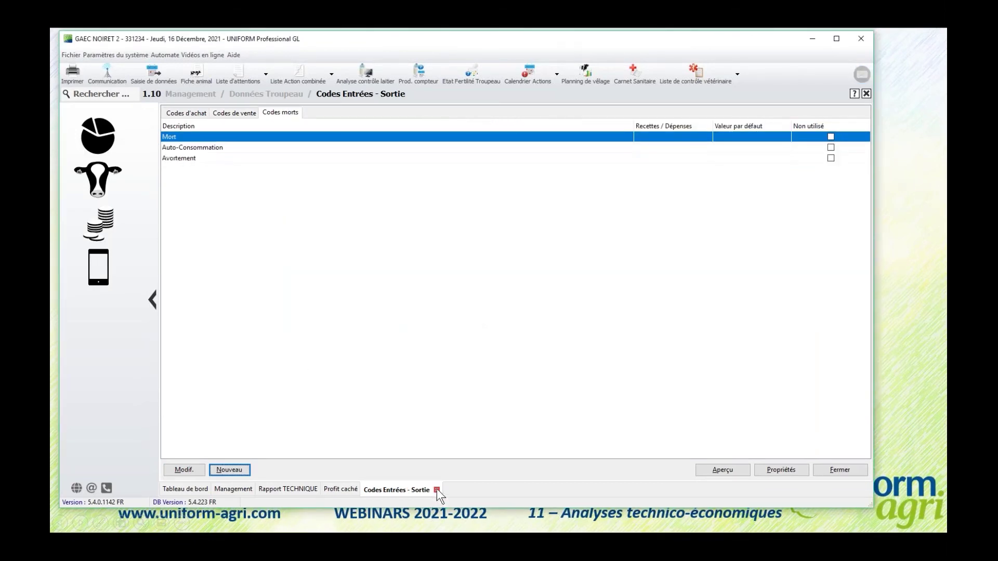
left_click_drag(436, 489, 393, 477)
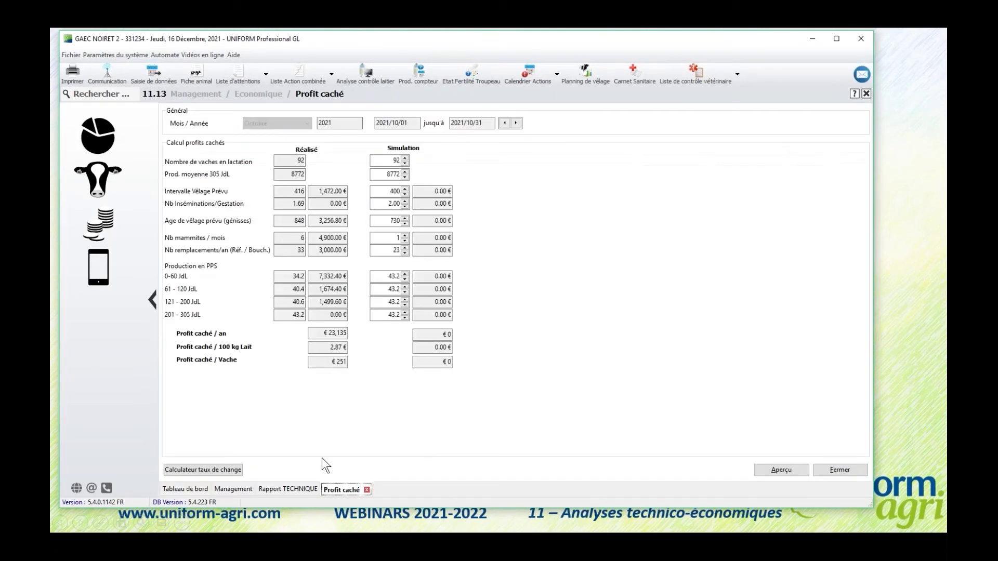
Open Analyse des Réformes in the Economique section and review the list of sold and dead cows
left_click(231, 489)
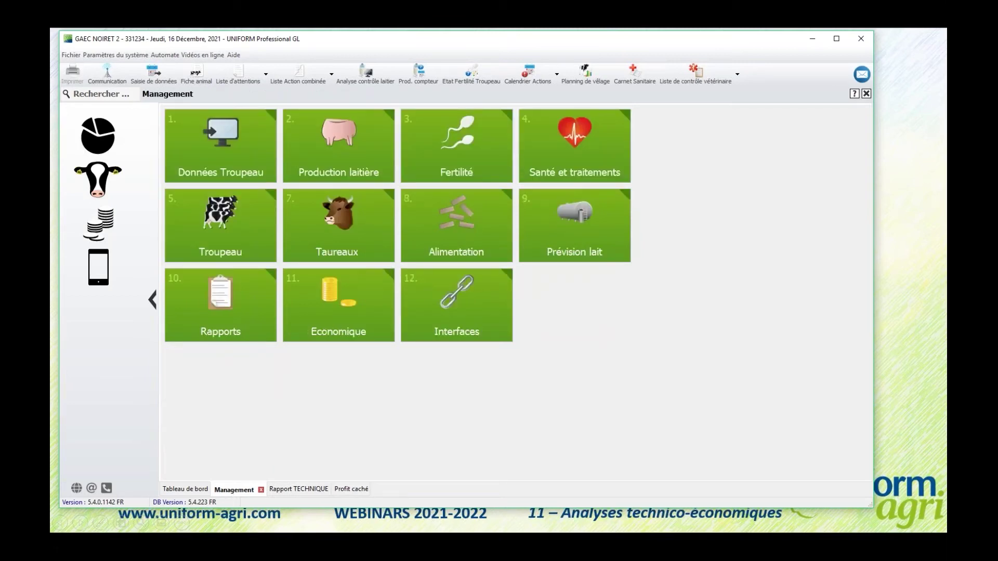
left_click(338, 291)
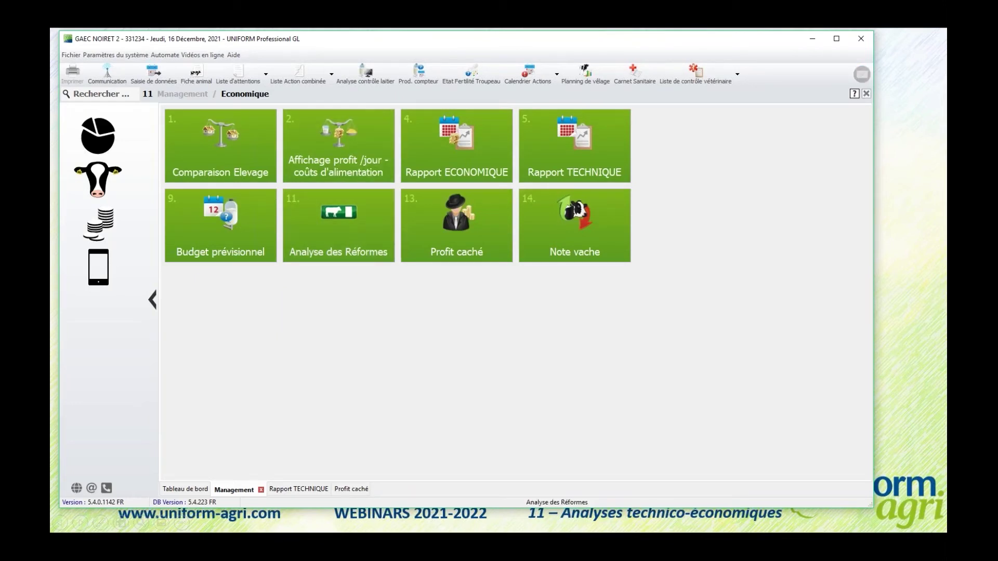
left_click(338, 229)
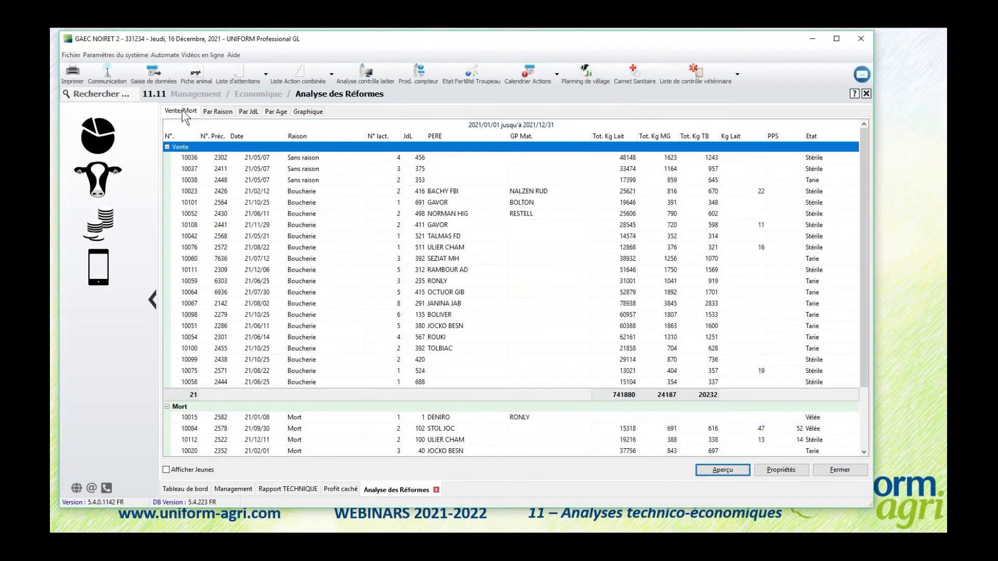
left_click(193, 158)
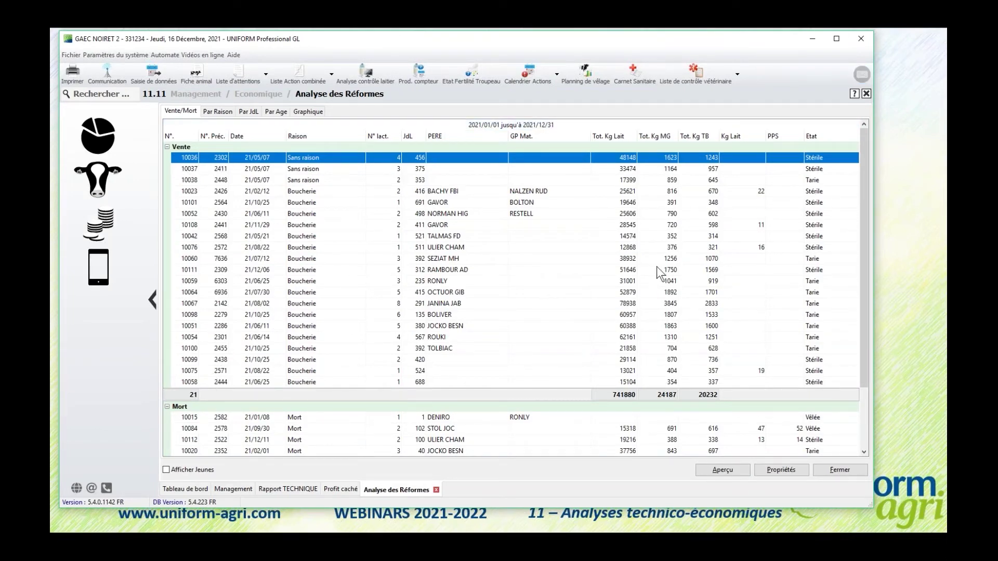
scroll(656, 266, "down", 1)
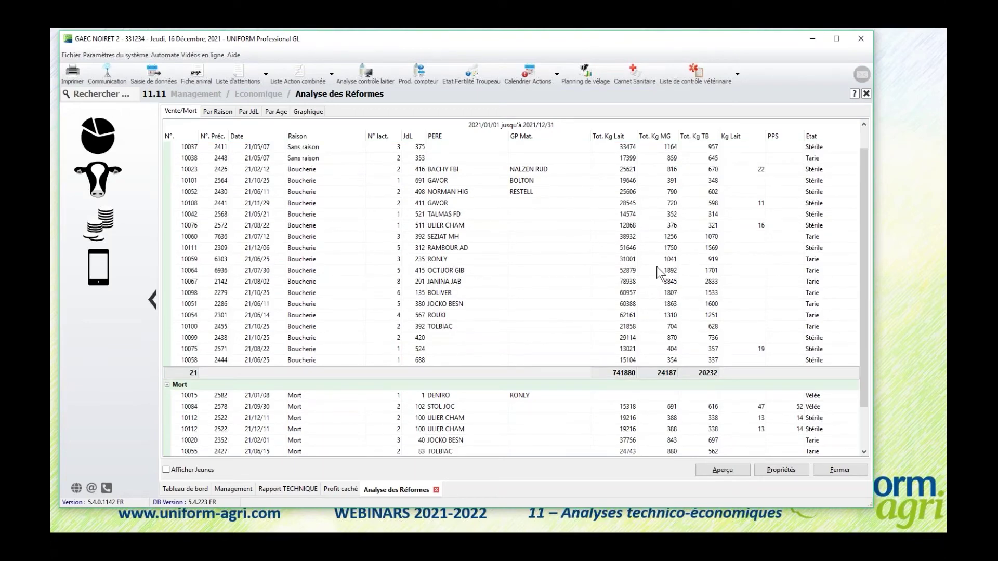
scroll(657, 266, "down", 2)
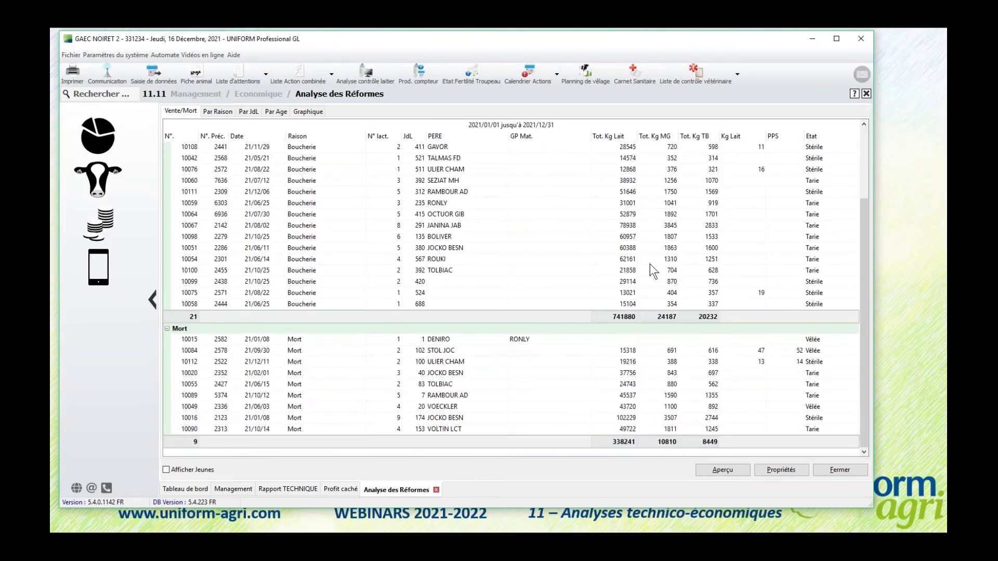
scroll(649, 266, "up", 3)
Review the culls by reason, listing the cows sold for Boucherie in June 2021 and checking that reason's average age
left_click(217, 111)
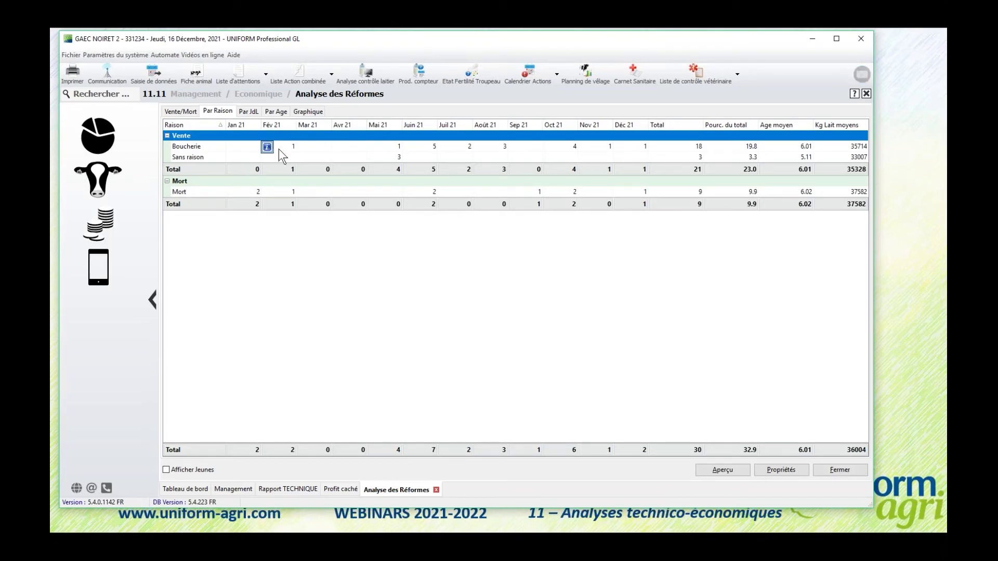
left_click(408, 148)
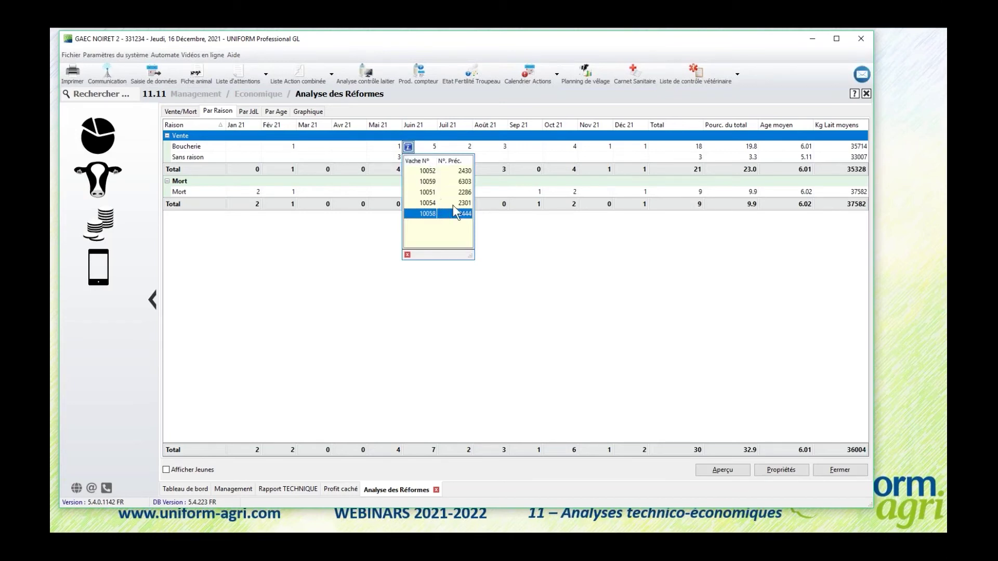
left_click(606, 245)
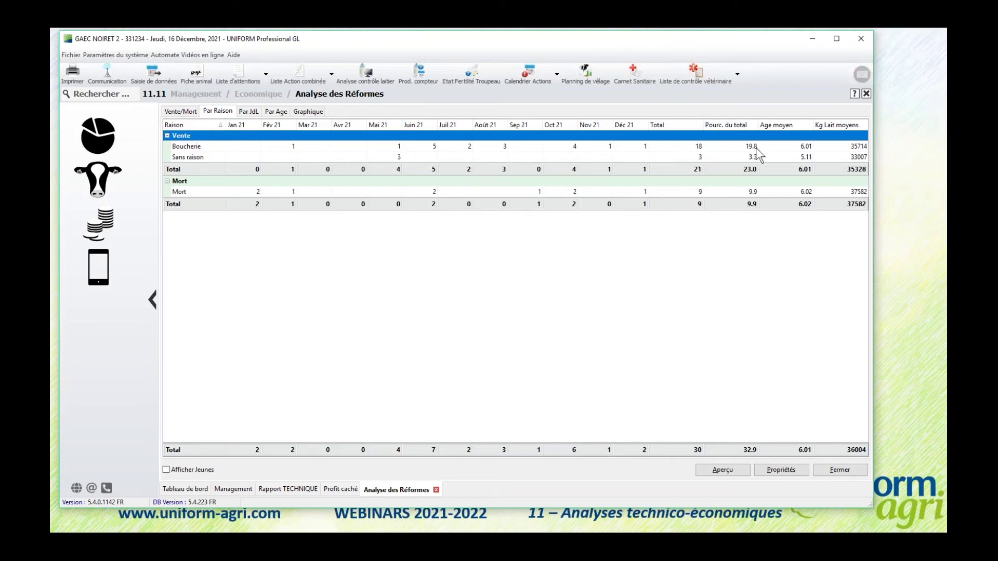
left_click(800, 147)
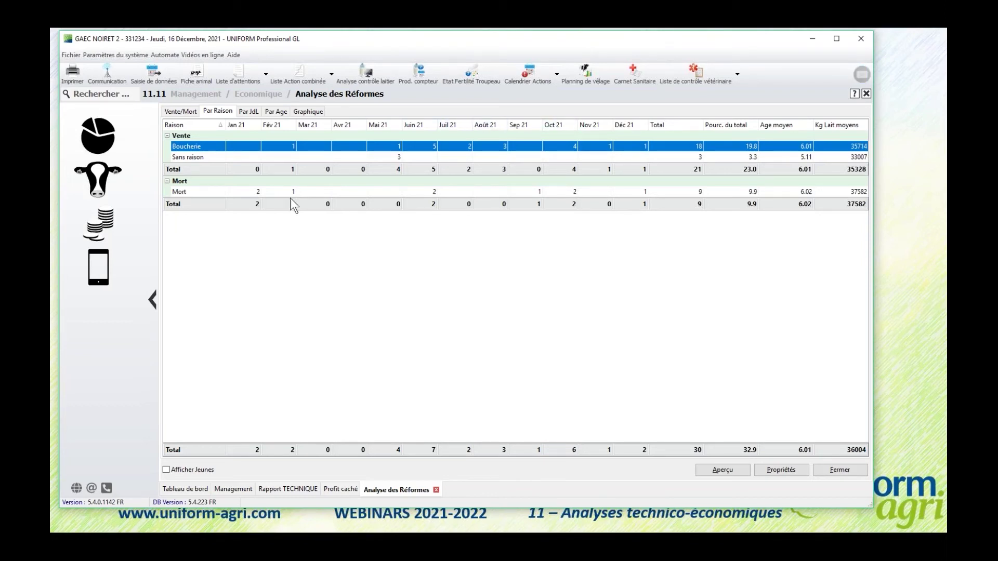
Review the culls by days in lactation and by age, and examine the culling graph of milk yield against days in lactation
left_click(249, 111)
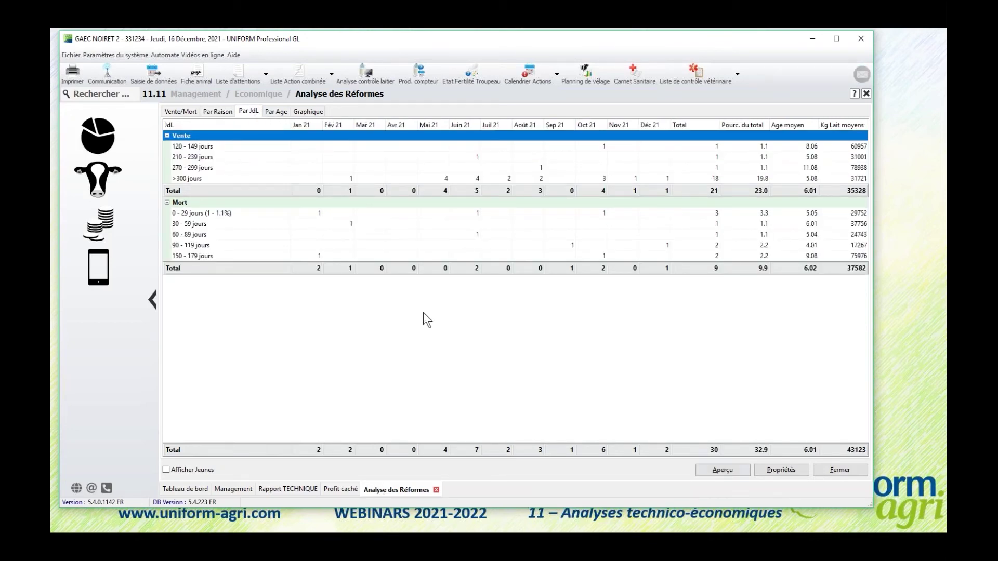
left_click(277, 112)
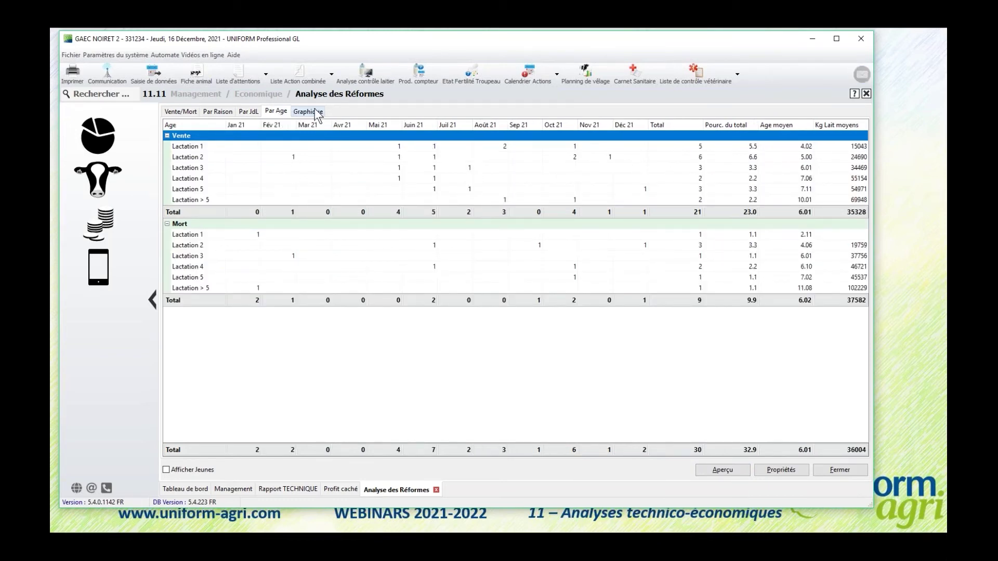
left_click(314, 112)
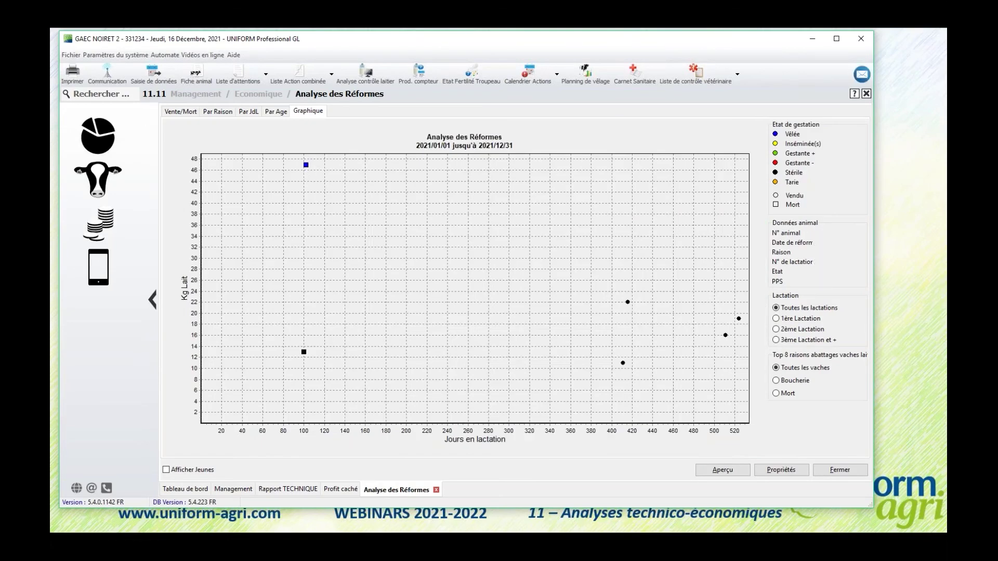
left_click(304, 352)
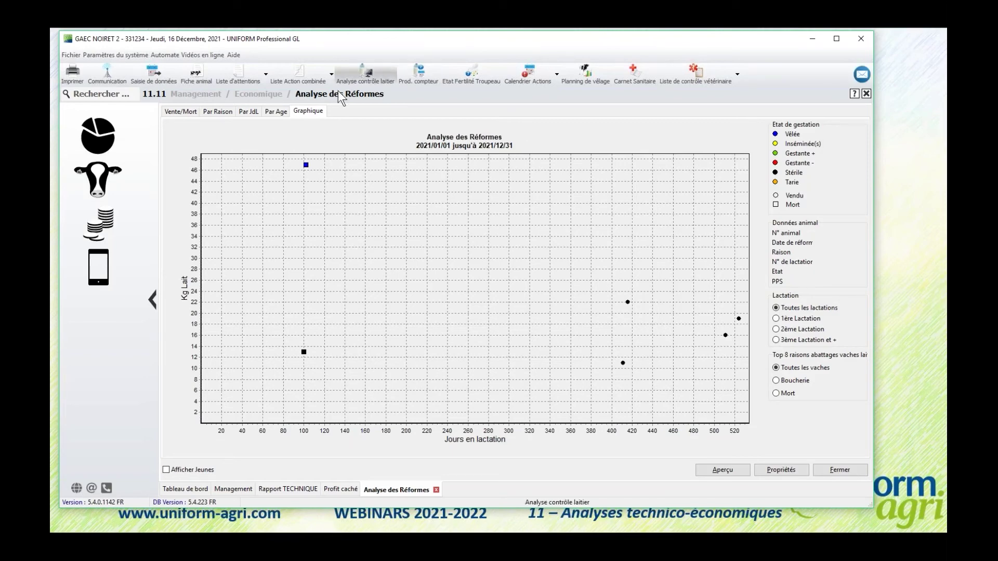
Include young animals in the culling analysis by reason, exclude them again and close the analysis
left_click(229, 109)
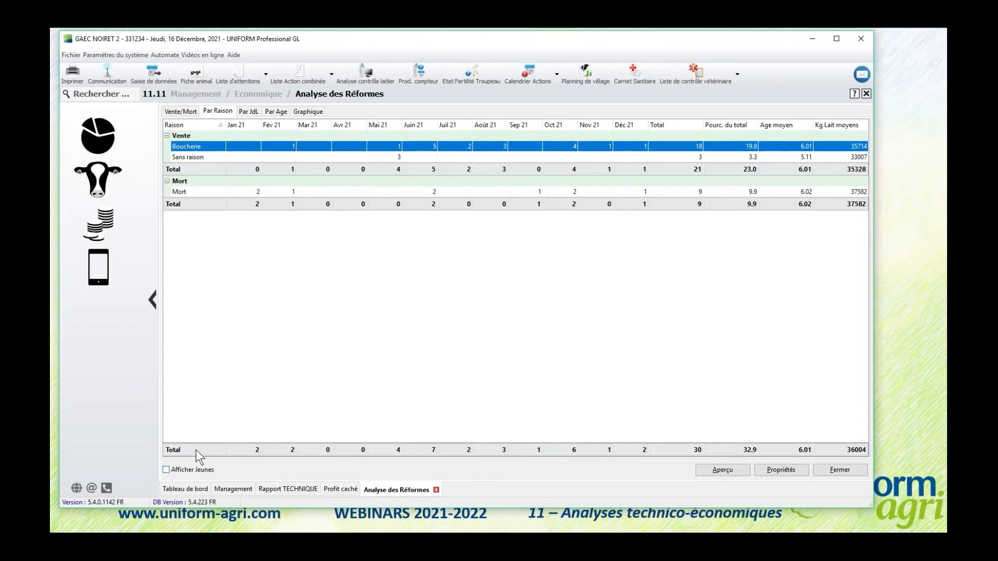
left_click(163, 471)
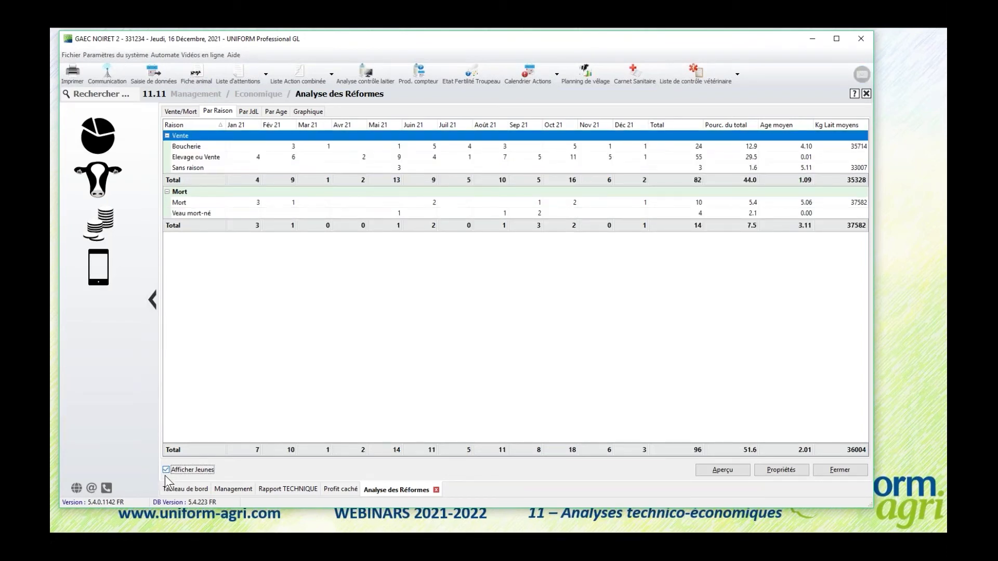
left_click(166, 472)
left_click(436, 490)
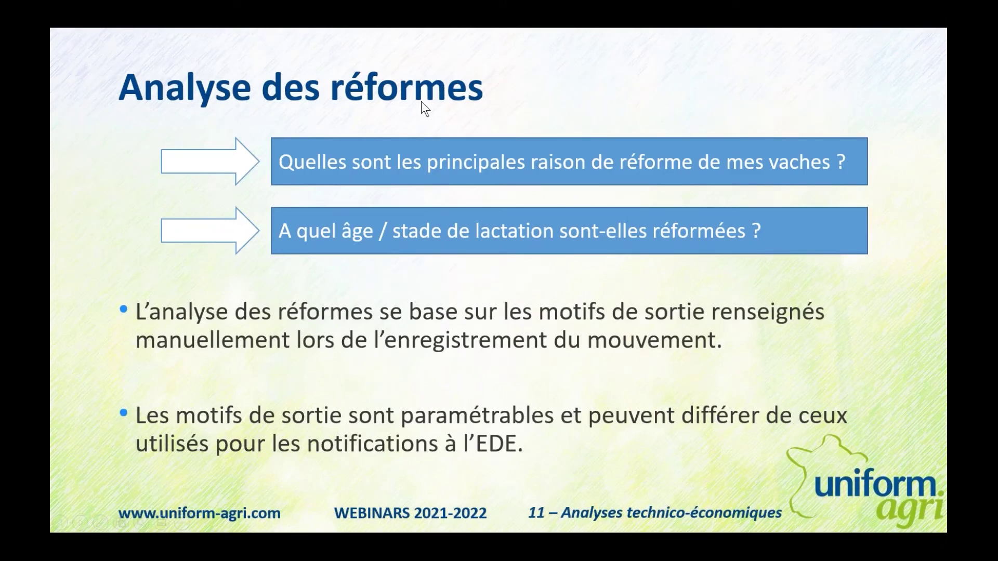
key("Right")
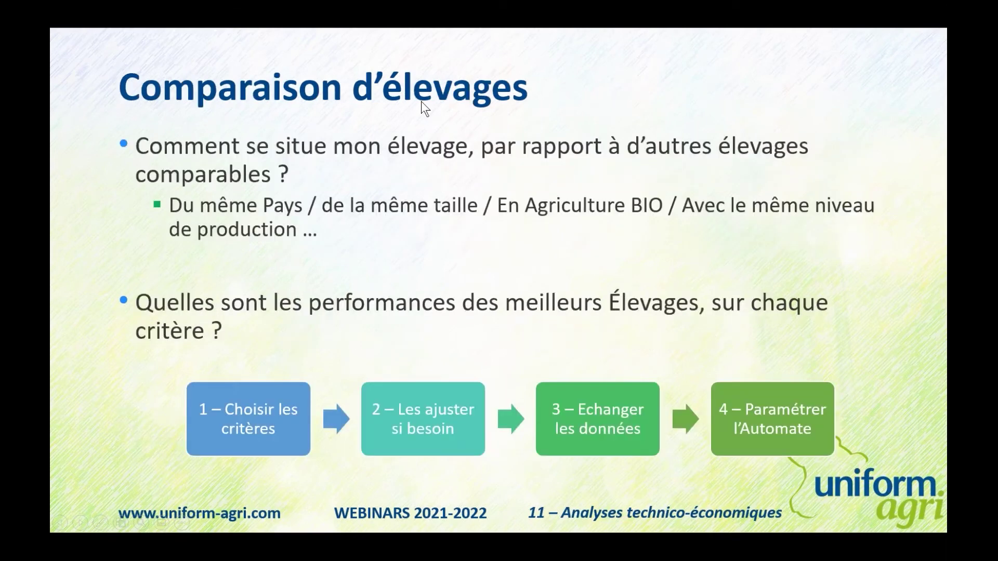
key("alt+Tab")
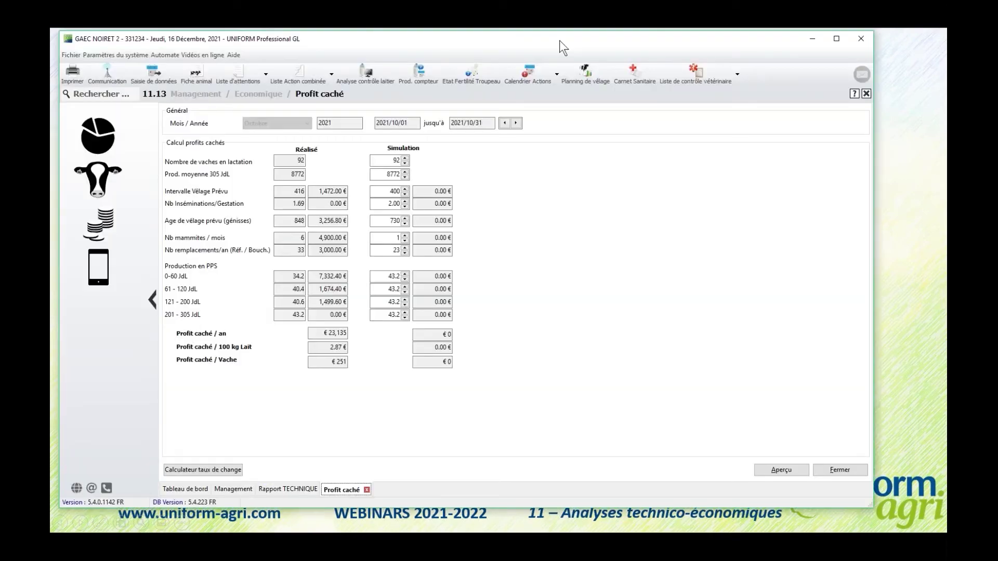
left_click_drag(559, 39, 551, 45)
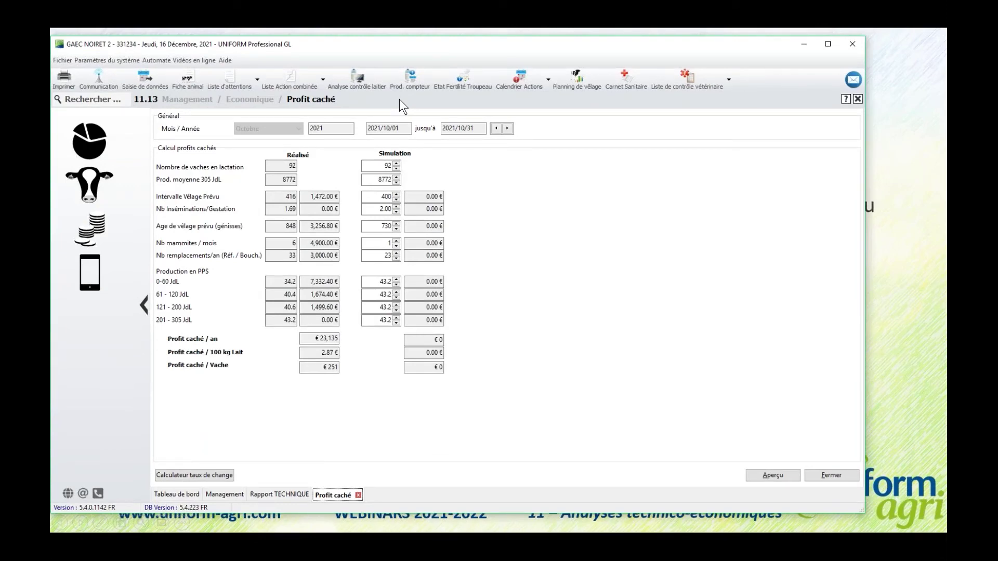
key("alt+Tab")
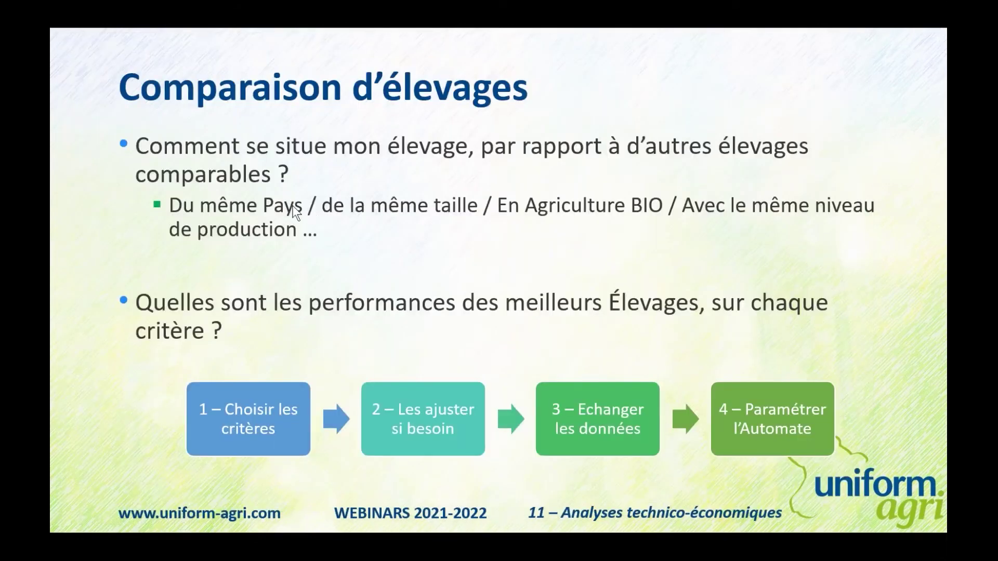
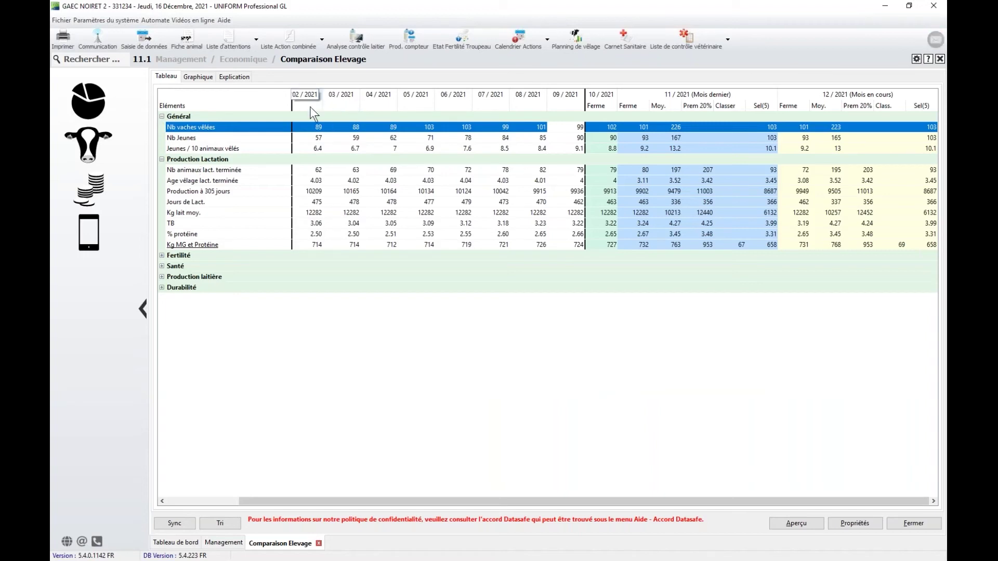
Examine the Nb animaux lact. terminée row in the Comparaison Elevage table and expand the Fertilité section
left_click(572, 170)
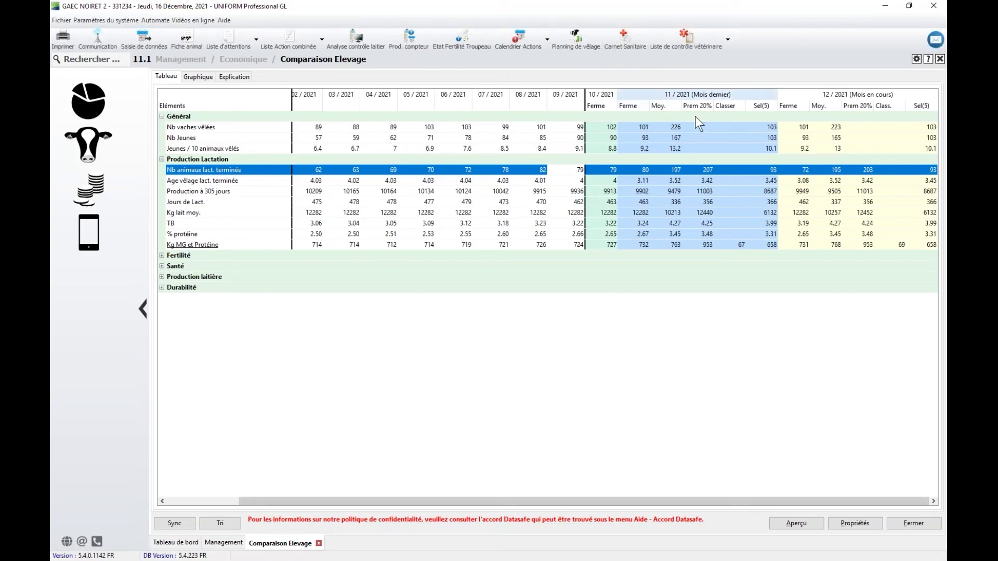
left_click(161, 256)
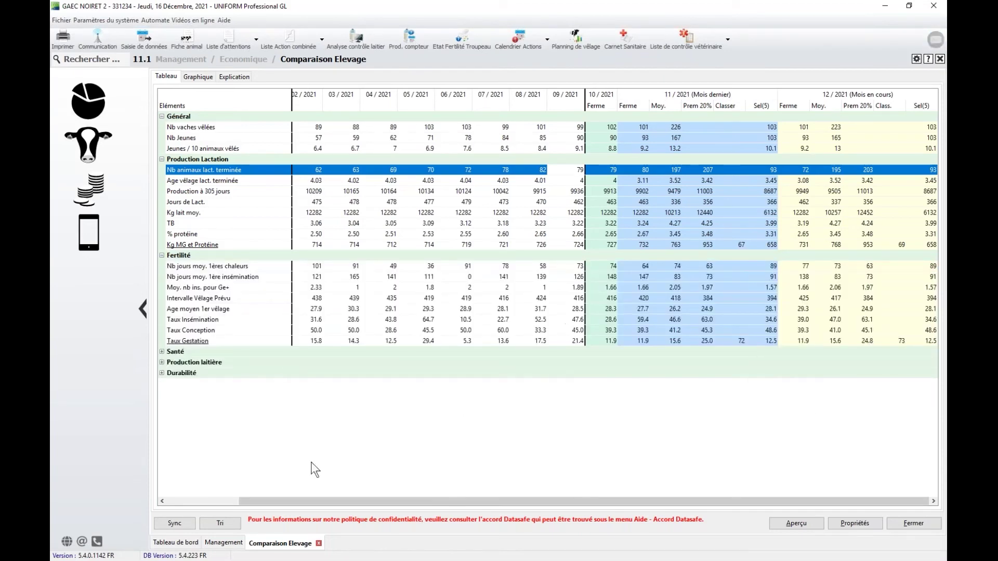
Review the Tri criteria for choosing comparable farms, try the same-country criterion (Pays: France) and cancel the filter
left_click(220, 523)
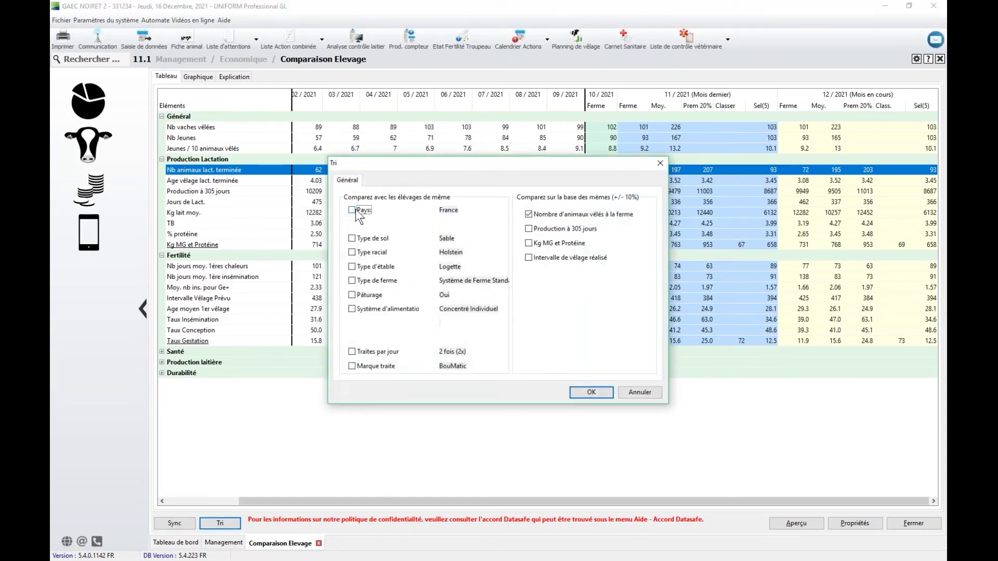
left_click(353, 210)
left_click_drag(590, 173, 633, 214)
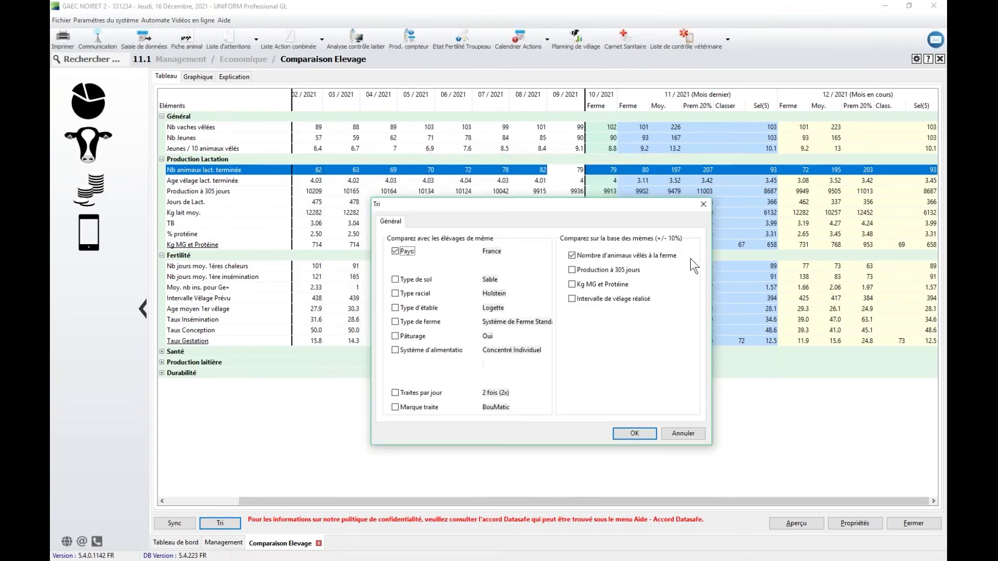
left_click_drag(571, 203, 689, 285)
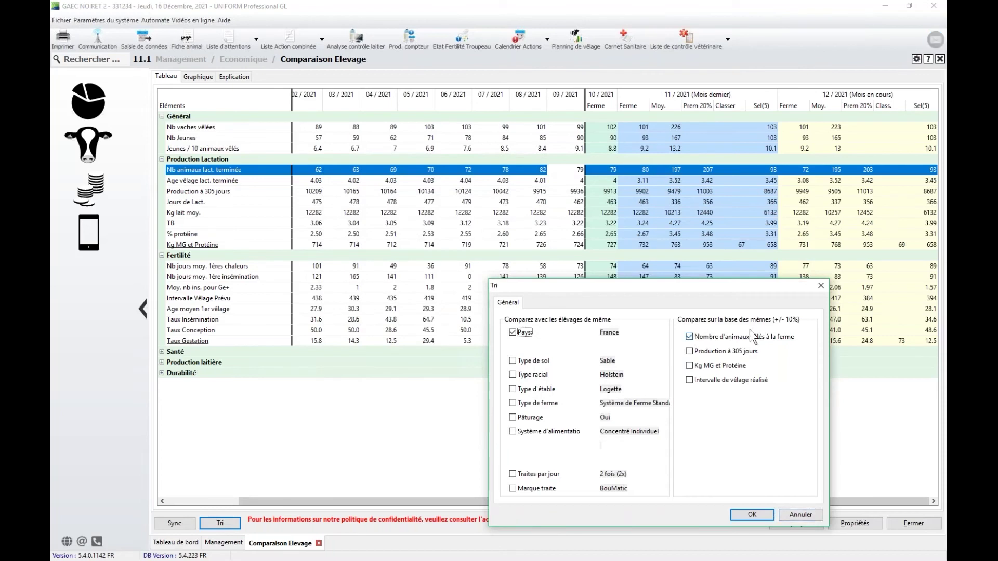
left_click_drag(757, 285, 744, 234)
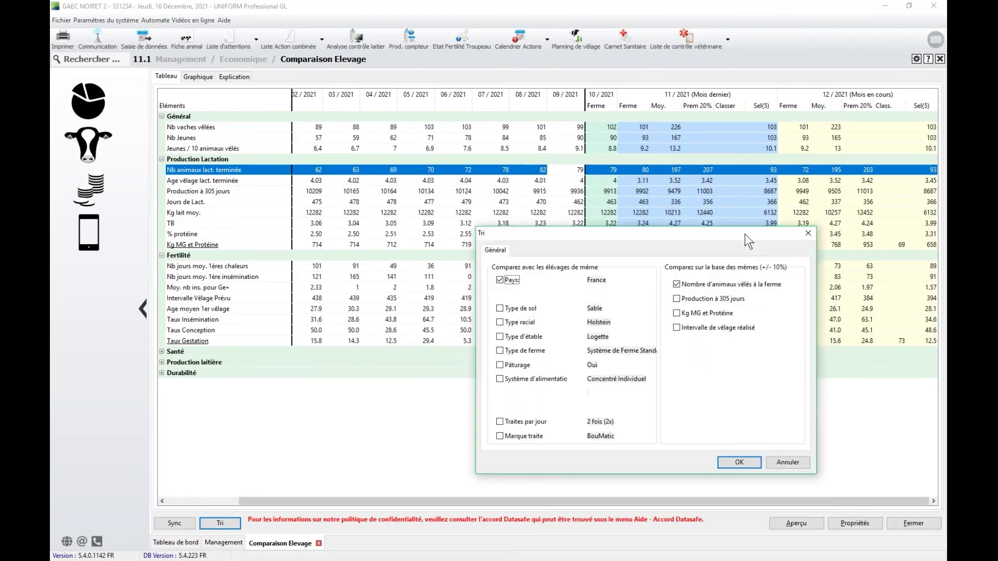
left_click(790, 466)
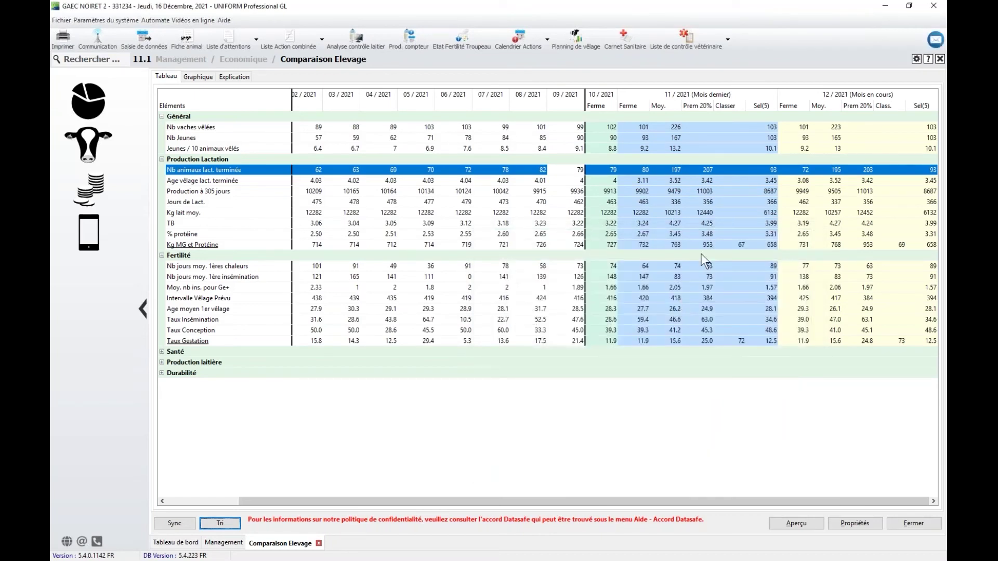
Examine the Nb jours moy. 1ères chaleurs row under Fertilité, then review the comparison's Propriétés, including the animal type, and cancel
left_click(701, 254)
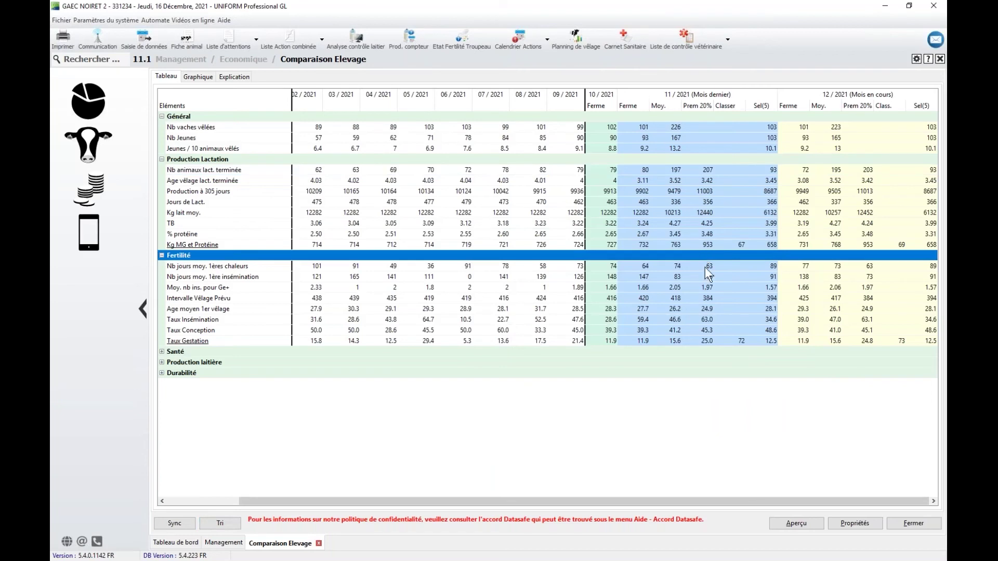
left_click(705, 267)
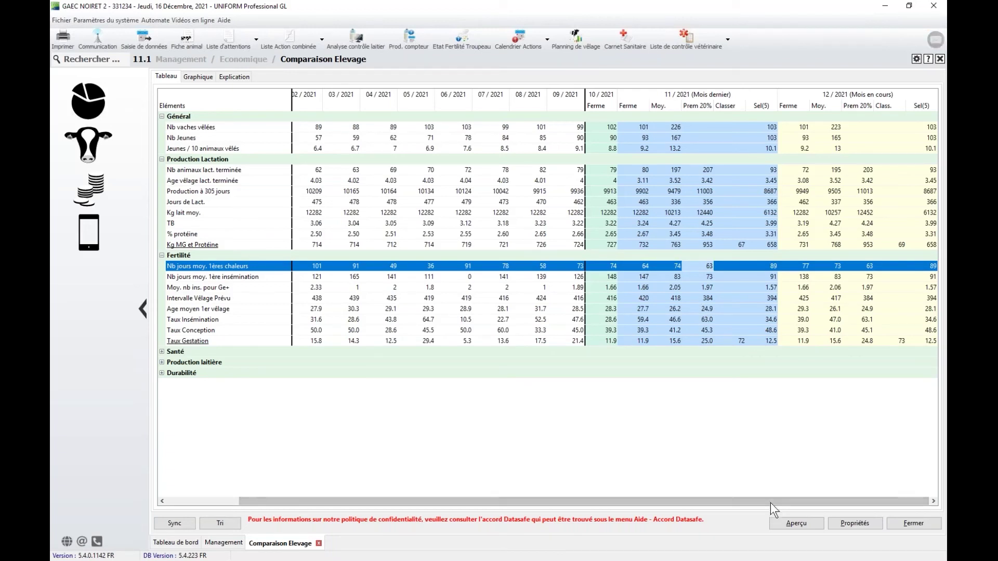
left_click(852, 522)
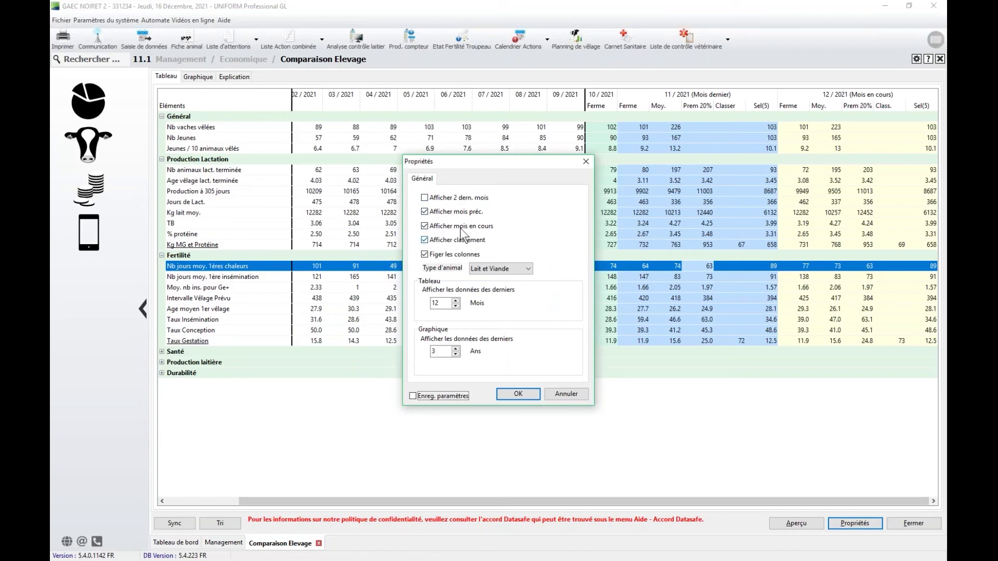
left_click(498, 274)
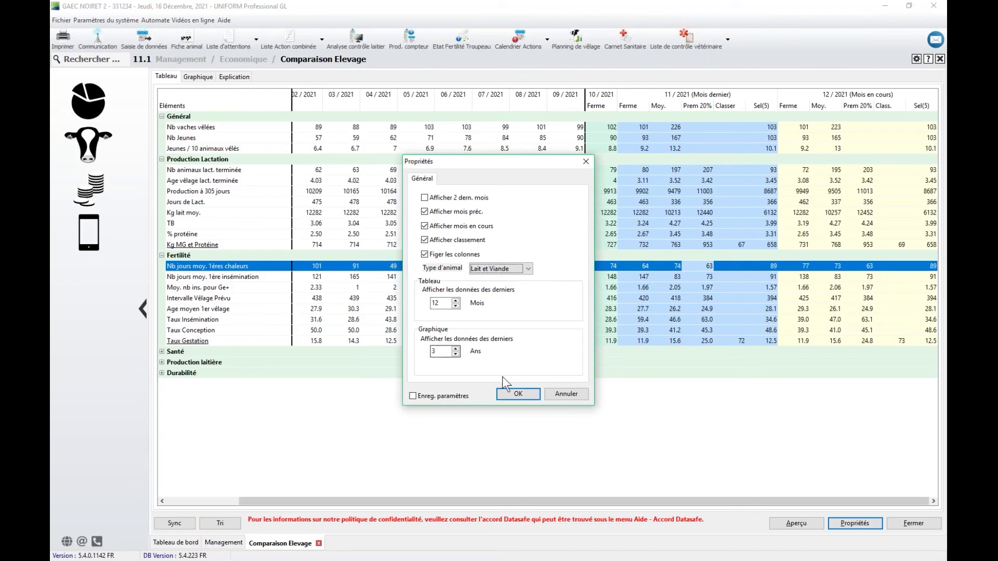
left_click(565, 394)
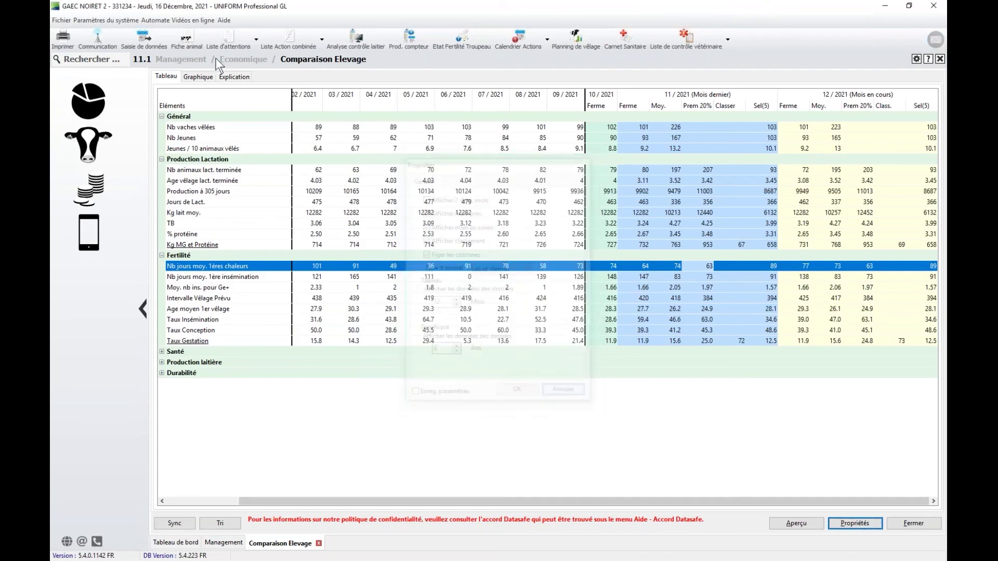
View the comparison graph, review the explanations of the Santé and Durabilité elements, and close Comparaison Elevage
left_click(198, 77)
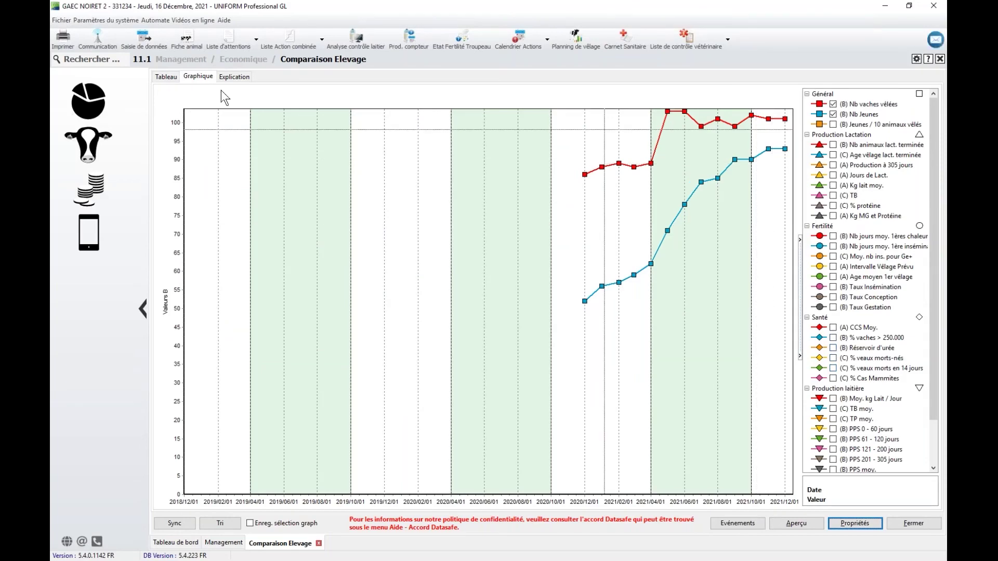
left_click(234, 76)
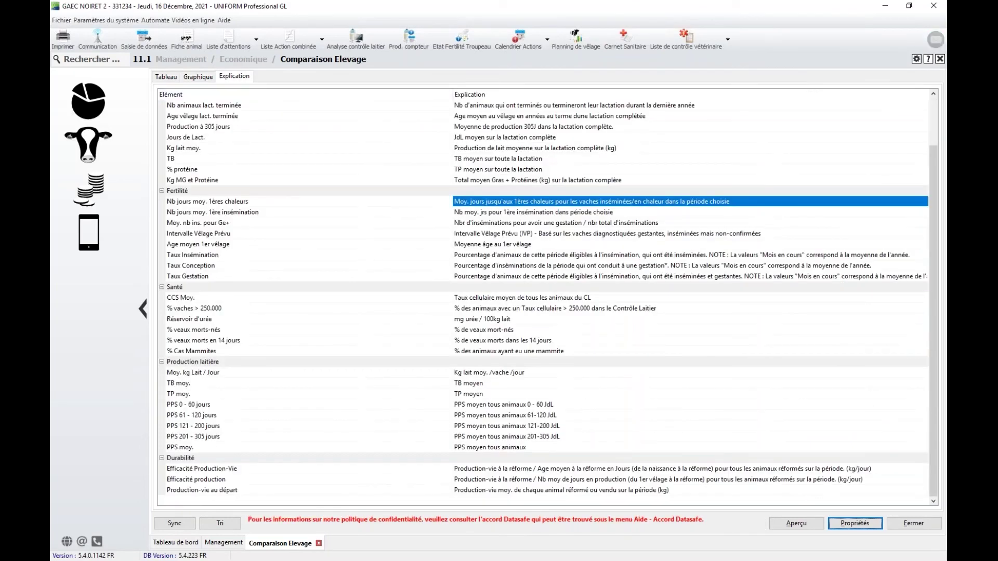
left_click(541, 318)
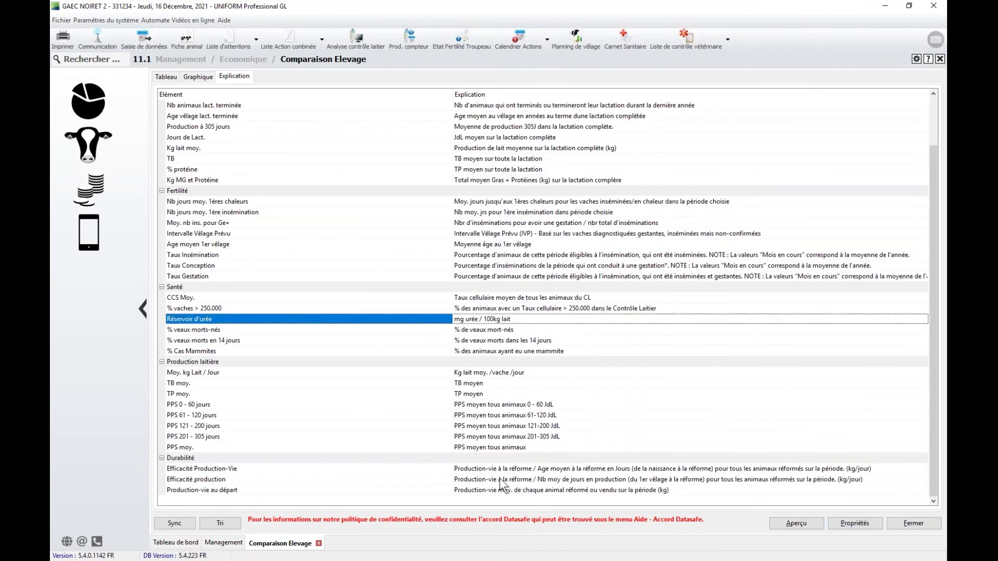
left_click(500, 479)
left_click(491, 490)
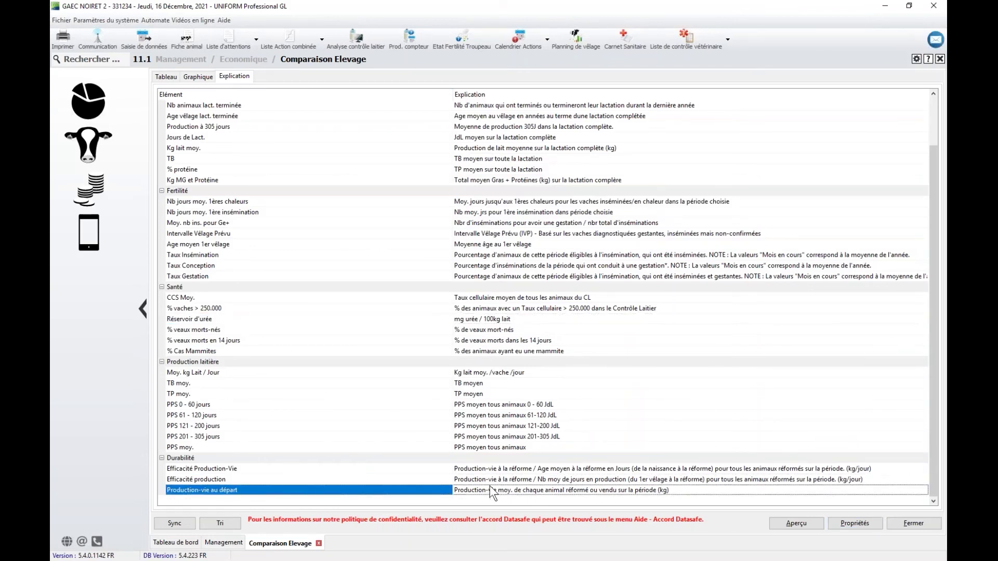
left_click(319, 543)
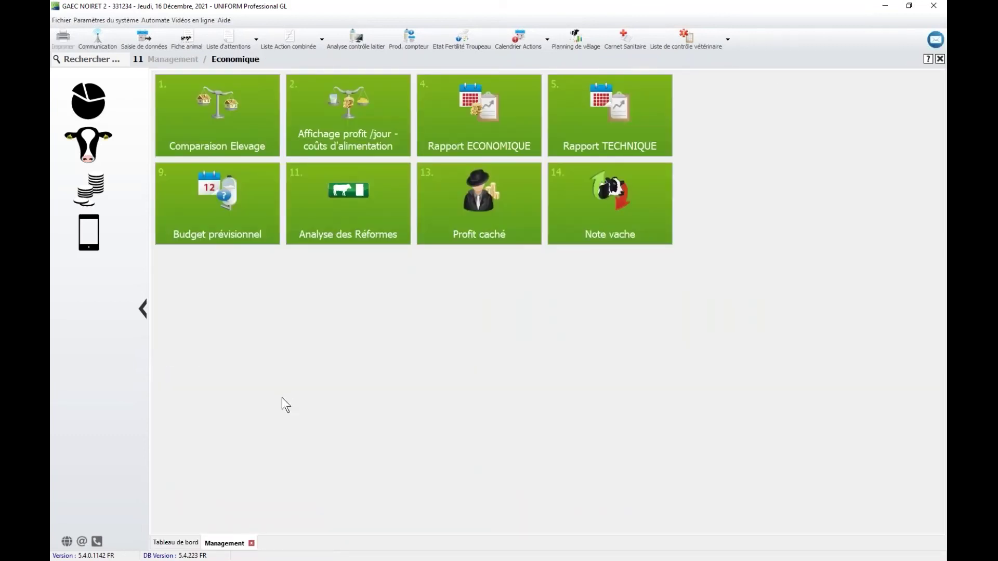